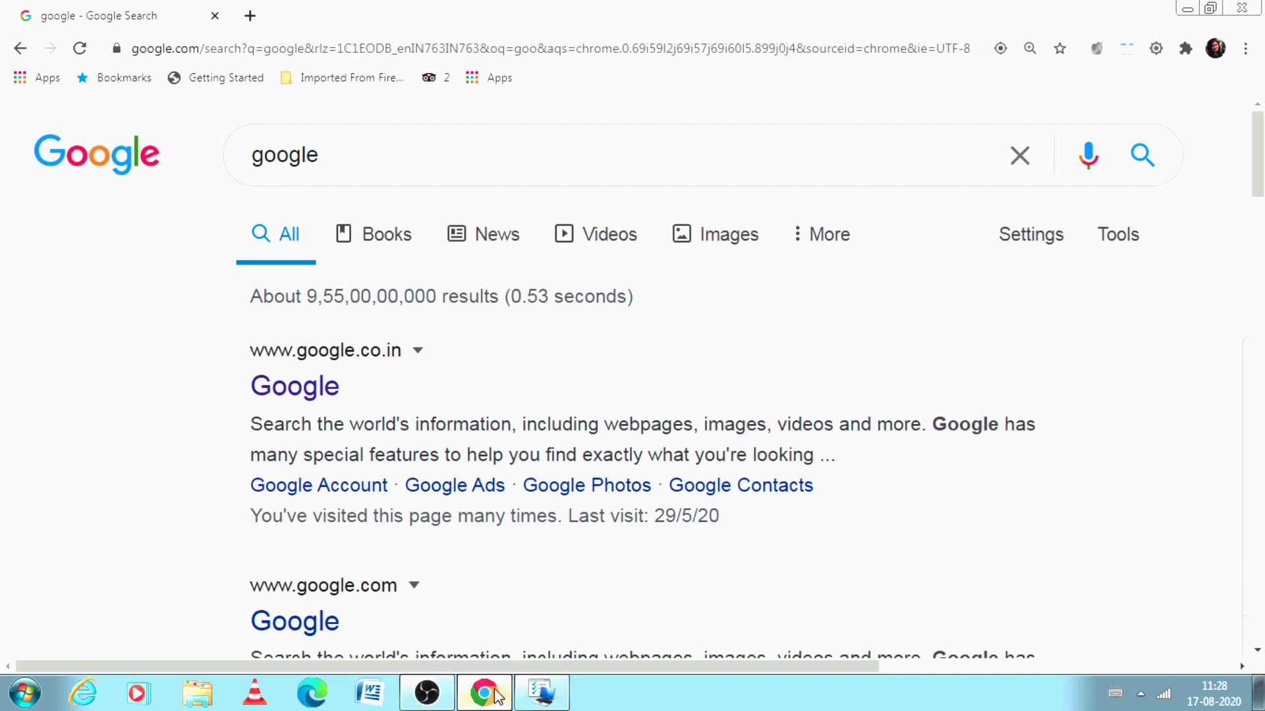
Scroll the 'google' search results sideways to bring the Google knowledge panel into view
drag(722, 669, 1159, 692)
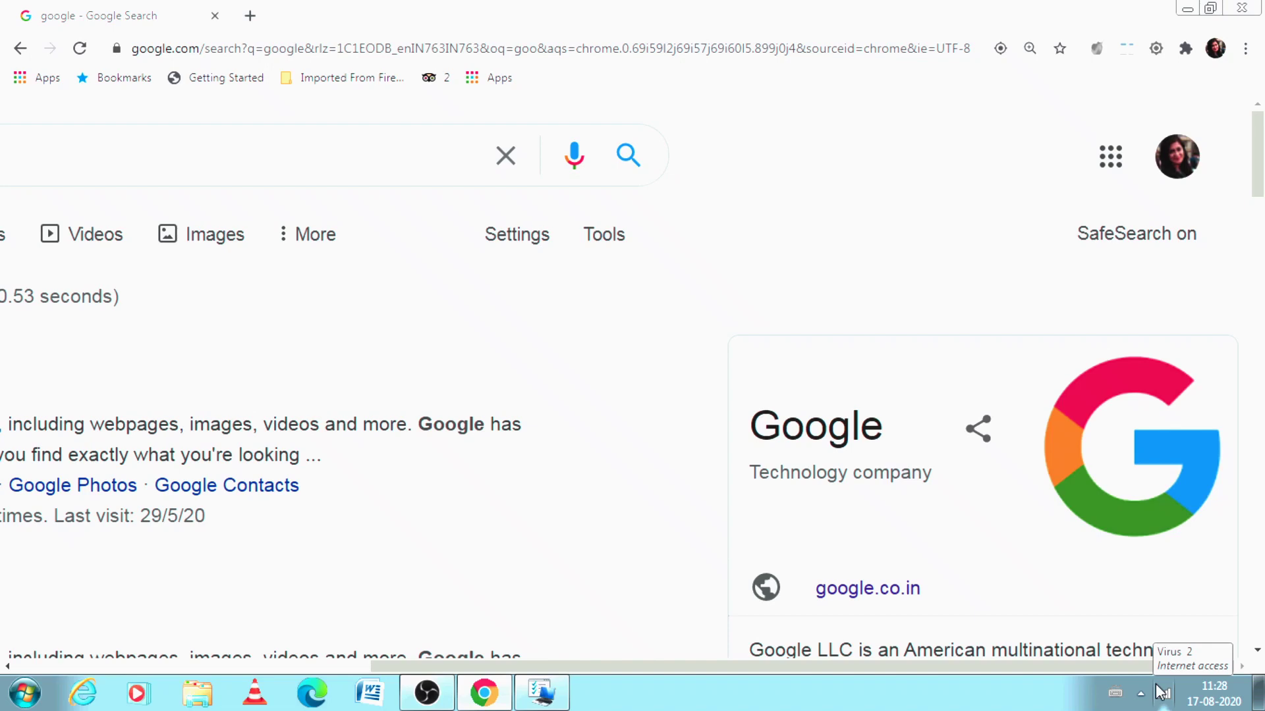
Launch Google Classroom from the Google apps grid
click(1123, 165)
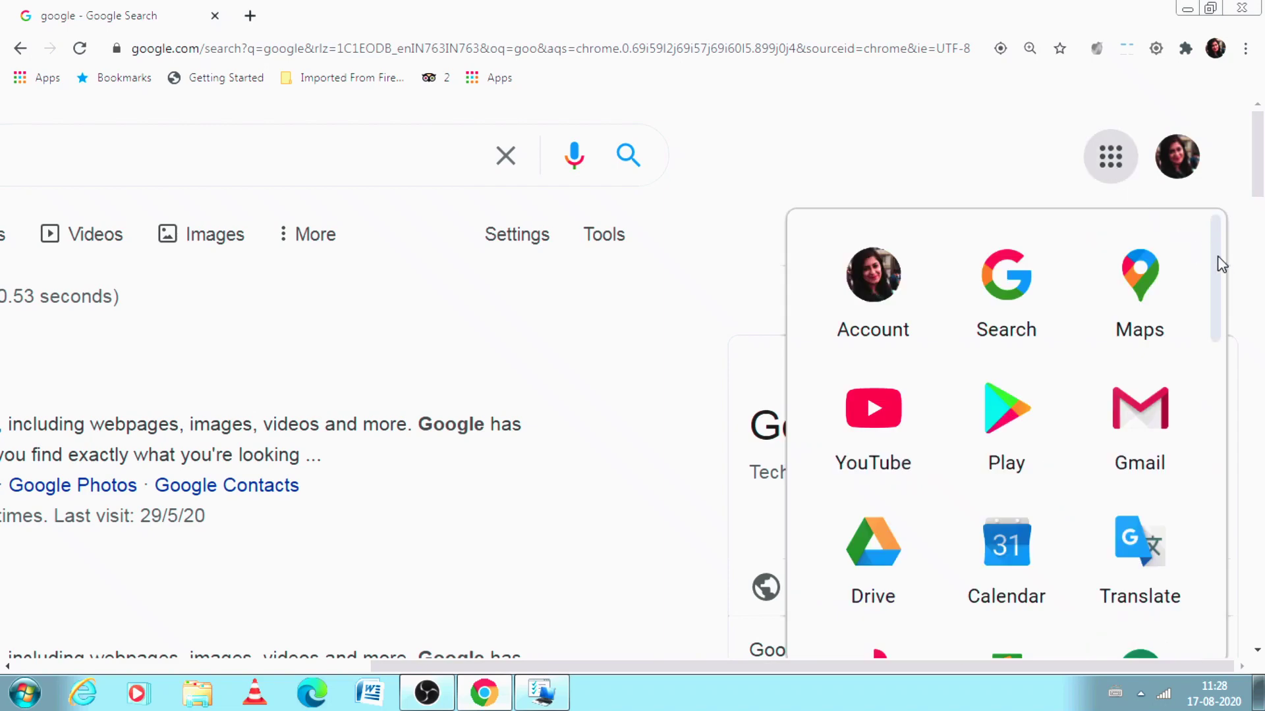
drag(1216, 263, 1233, 551)
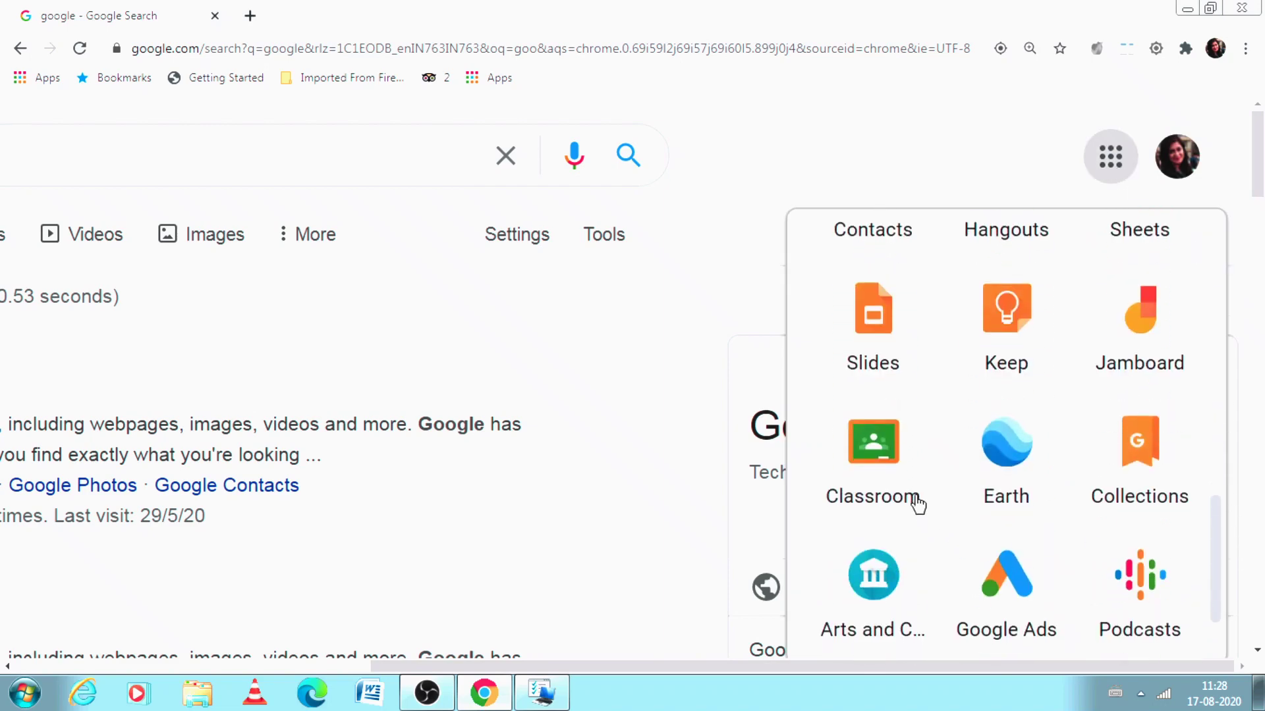
click(883, 464)
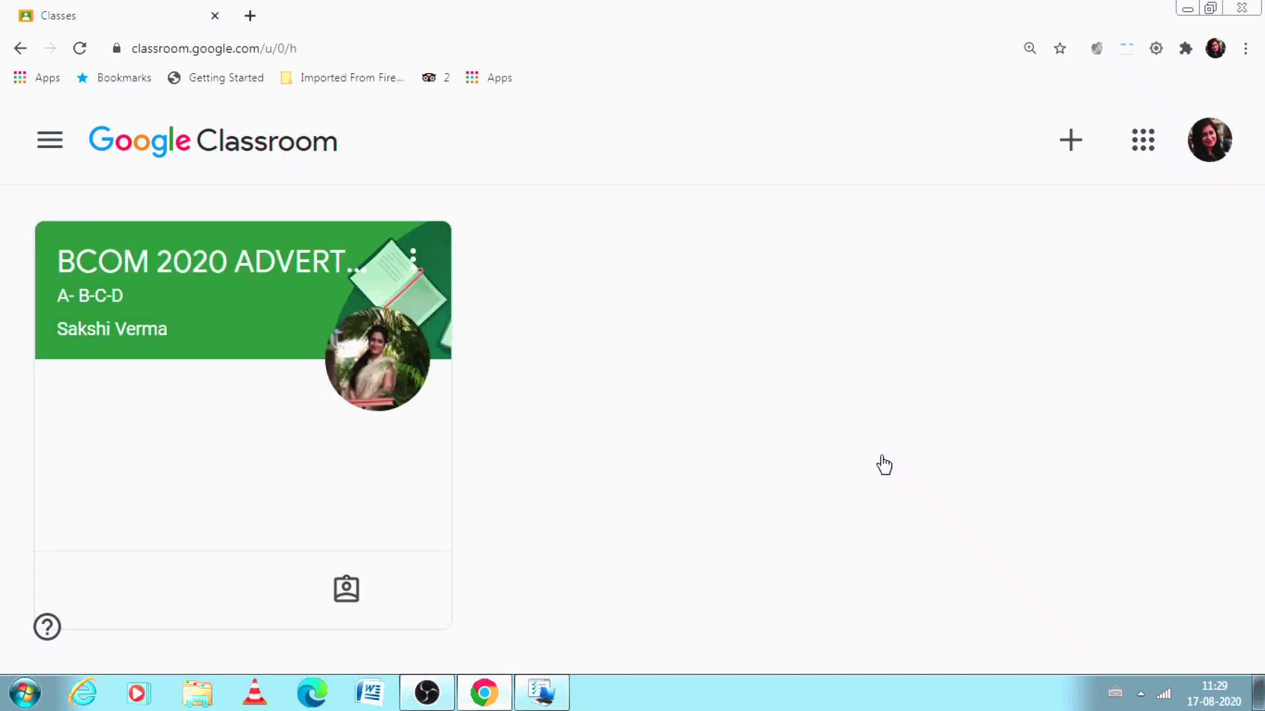
click(1071, 156)
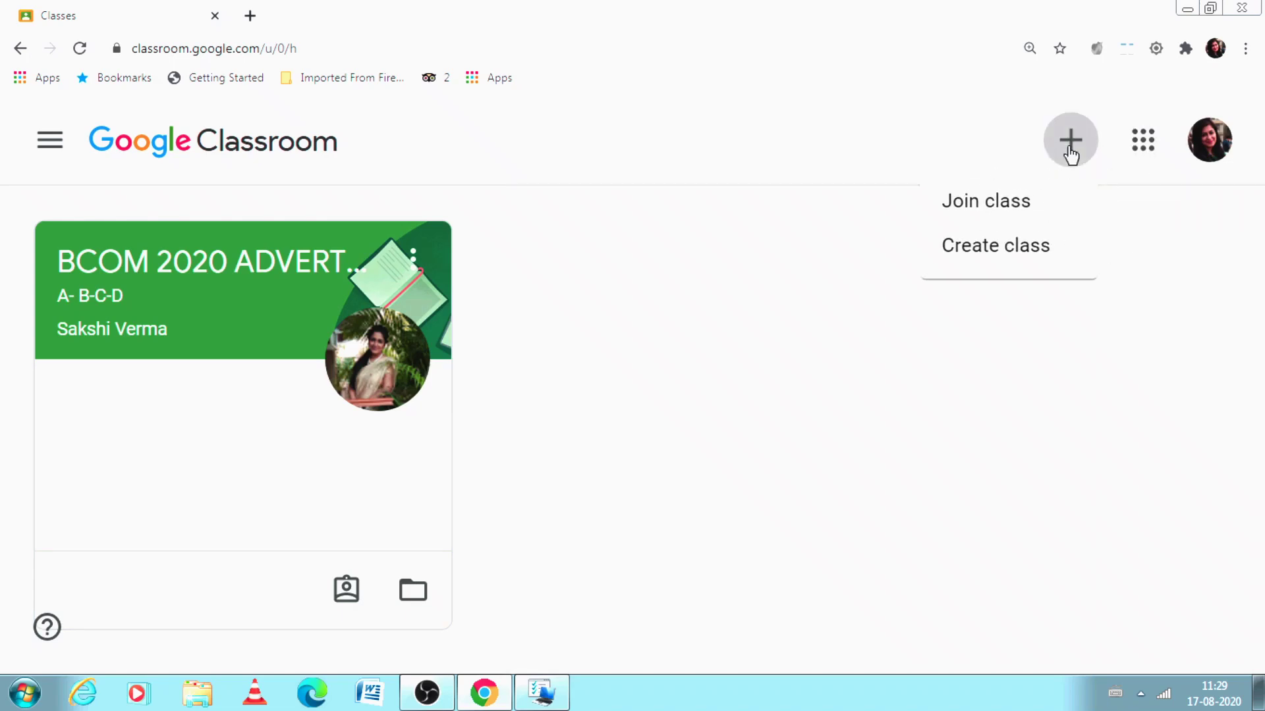
click(1015, 205)
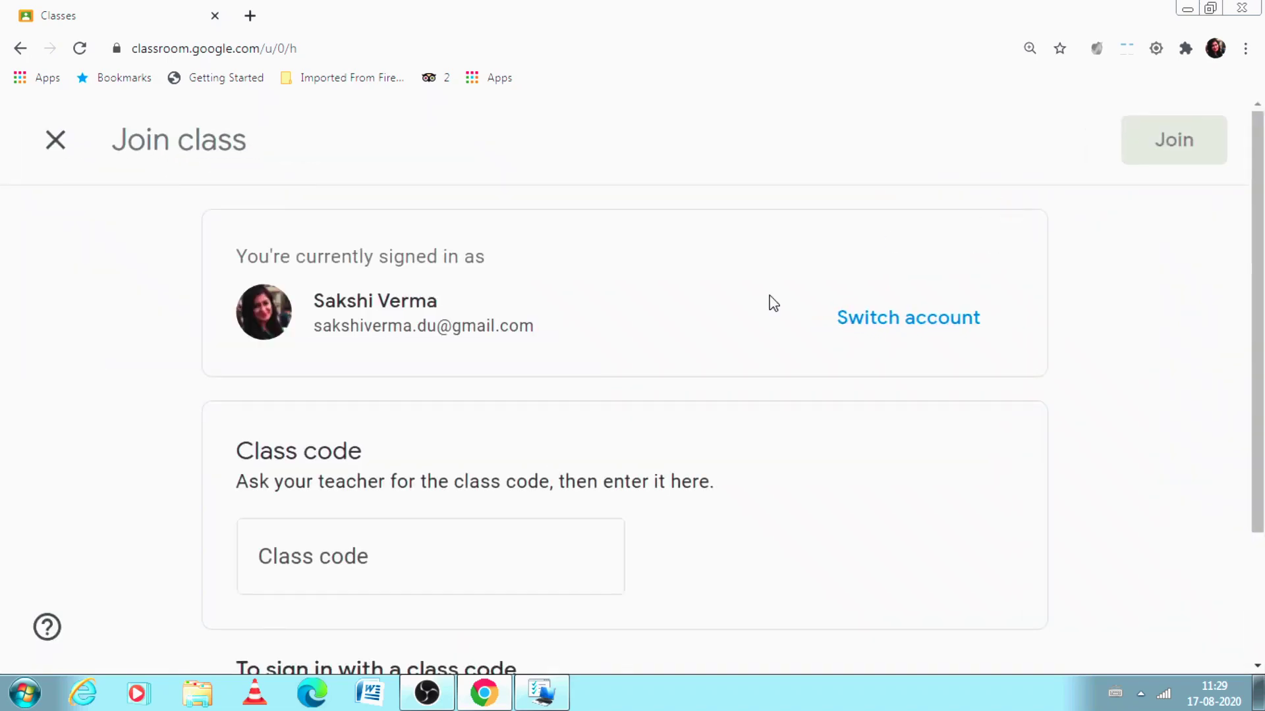
click(453, 568)
text(ihhi)
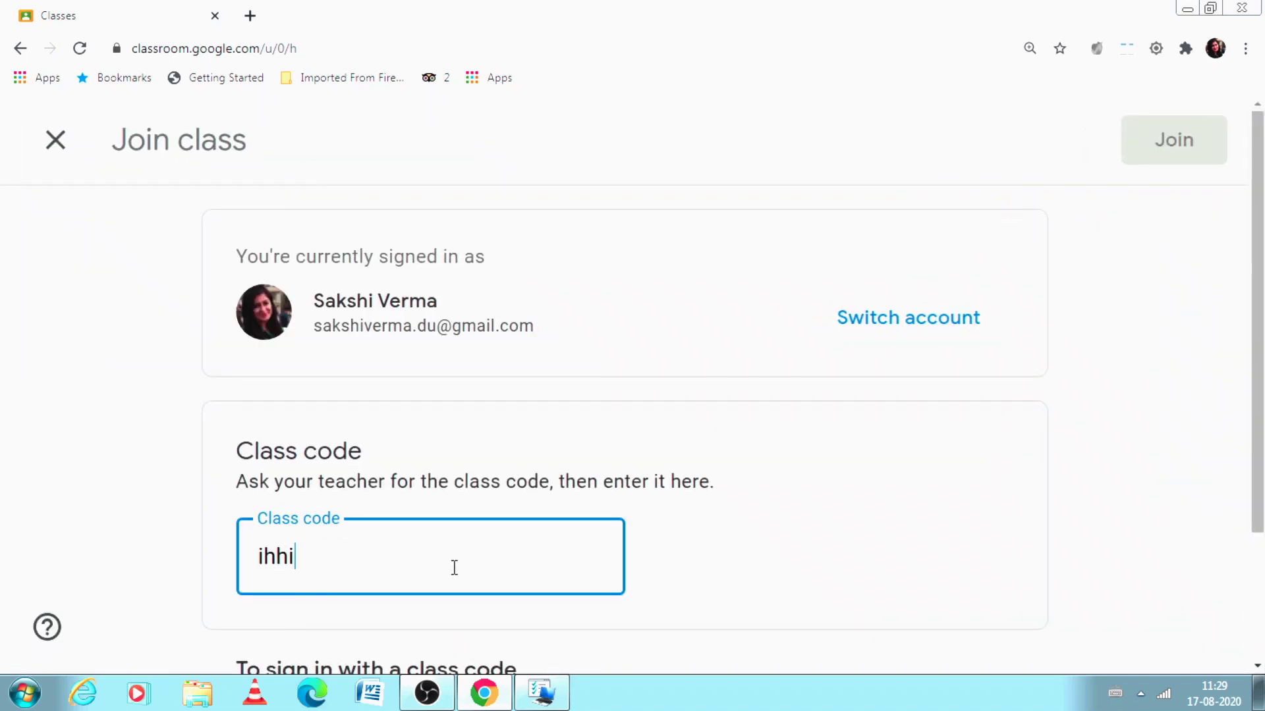
text(8y8)
key(BackSpace)
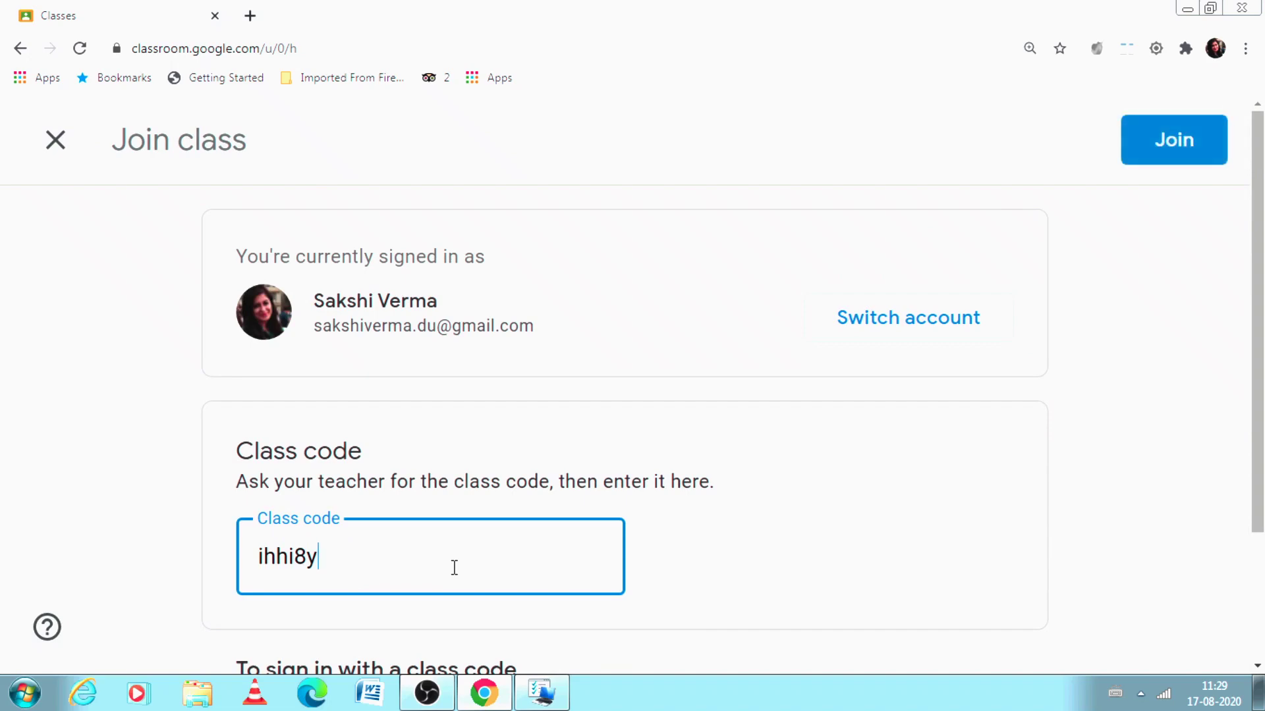
key(ctrl+a)
key(BackSpace)
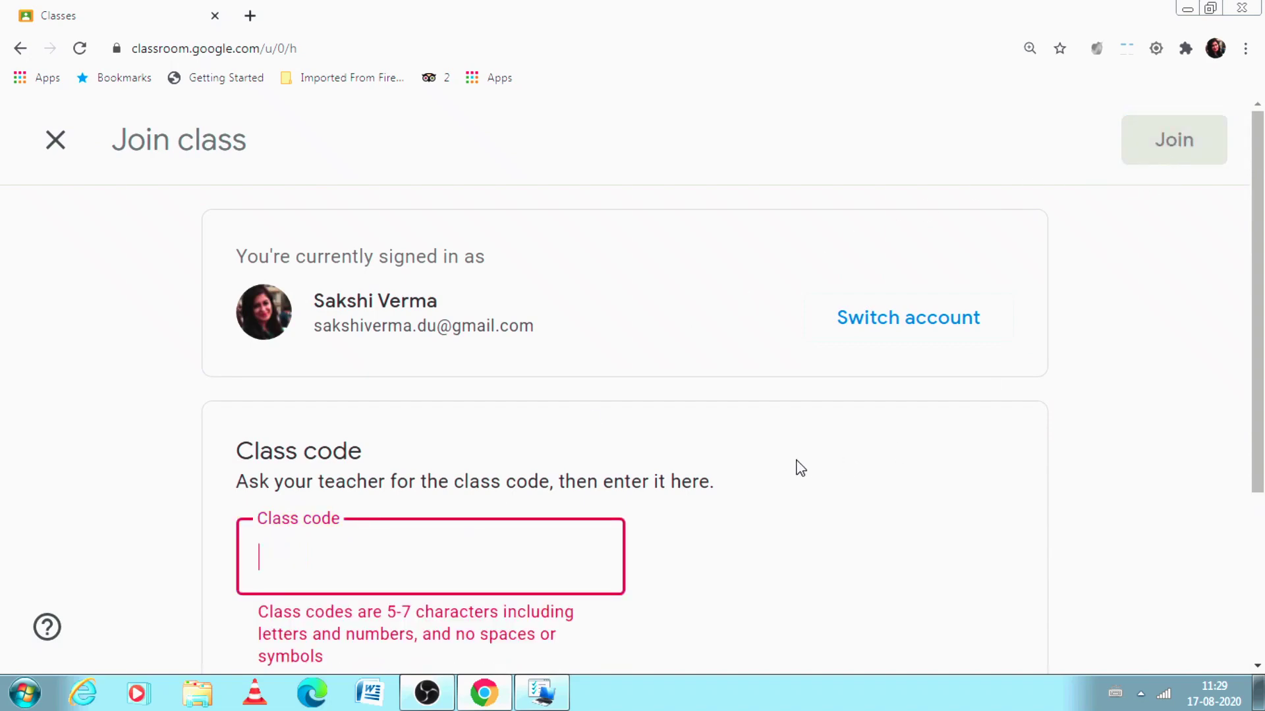
click(53, 144)
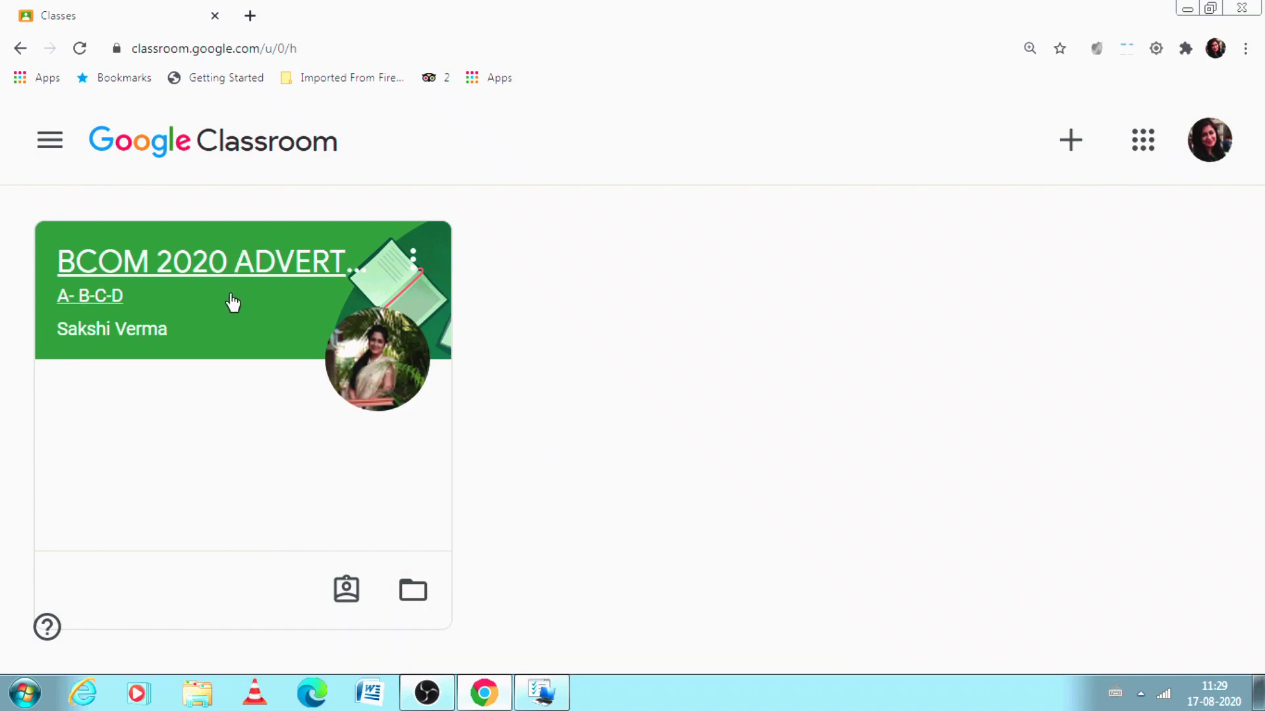
Open the BCOM 2020 ADVERTISING class card to show its Stream page
click(233, 302)
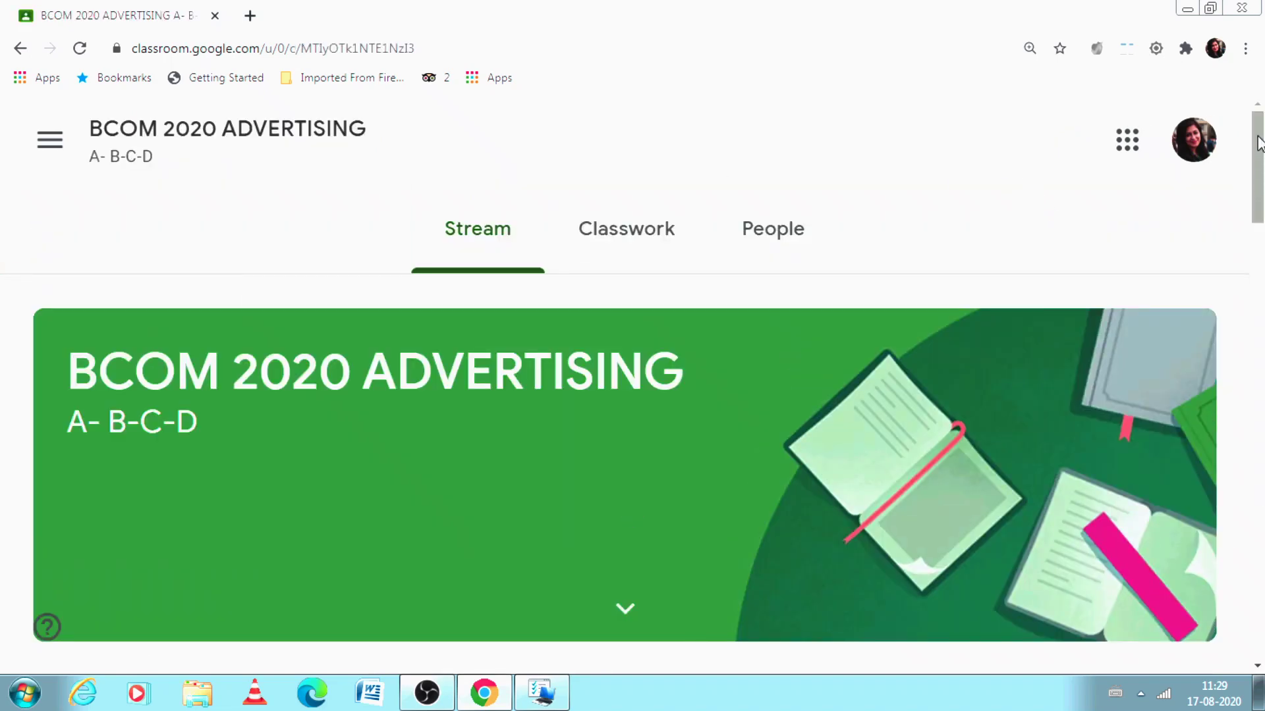
mouse_move(1259, 144)
mouse_down()
mouse_move(1260, 181)
mouse_move(1259, 125)
mouse_up()
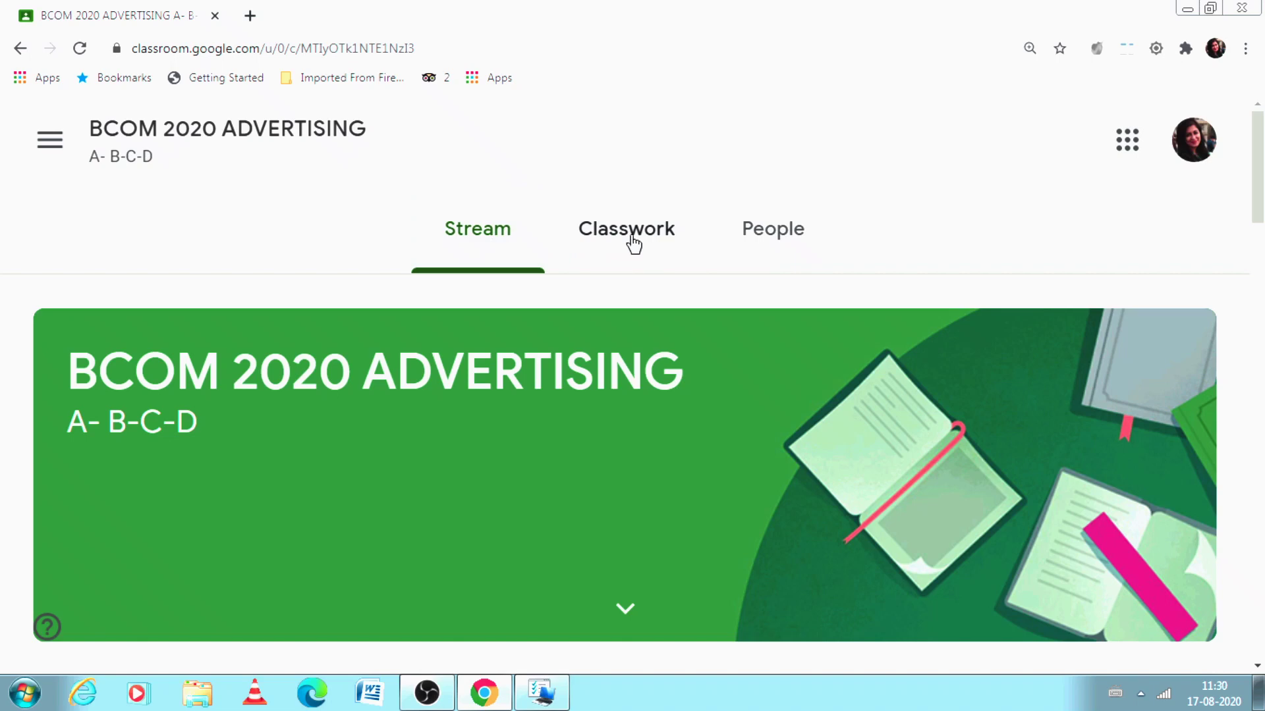
click(817, 241)
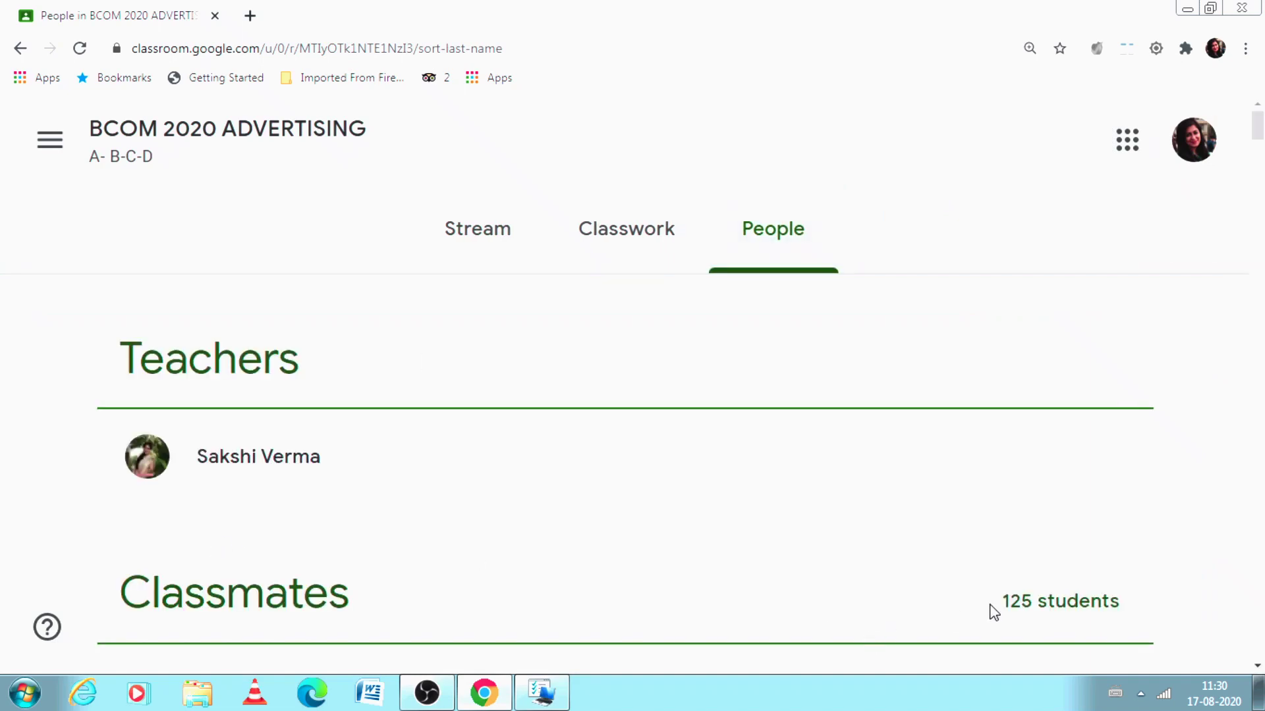
click(1262, 527)
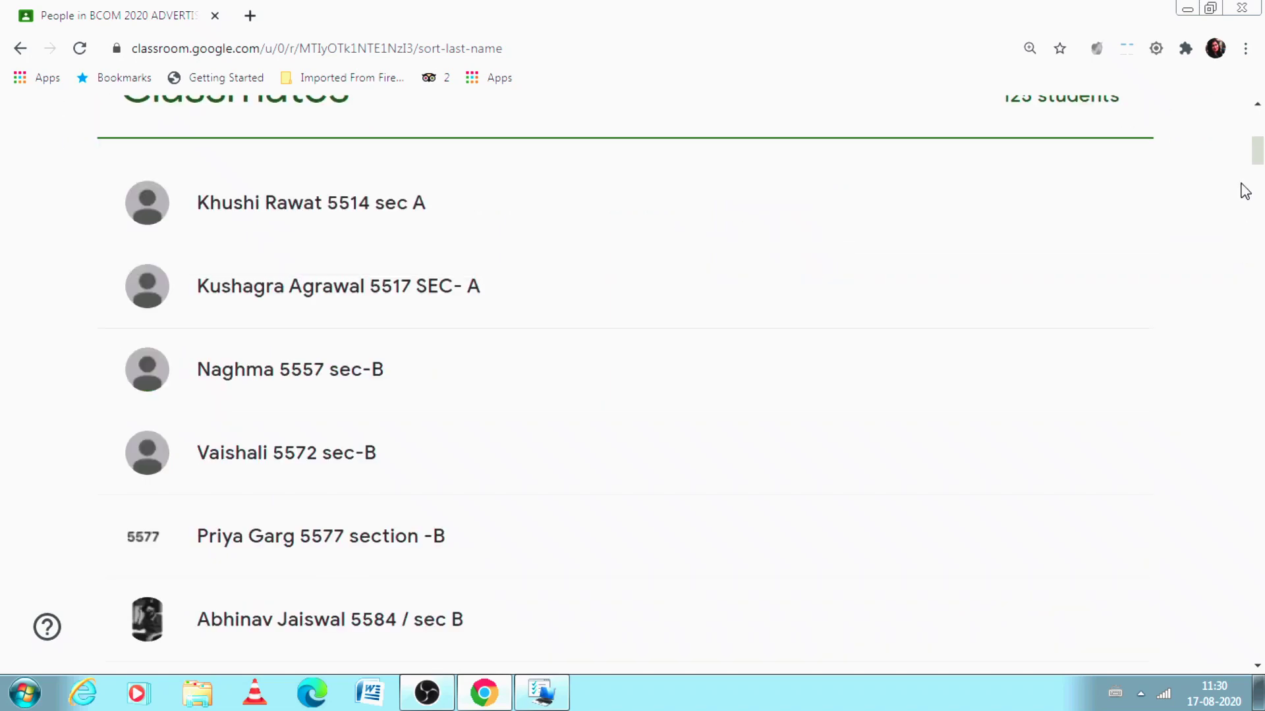
drag(1258, 172, 1256, 93)
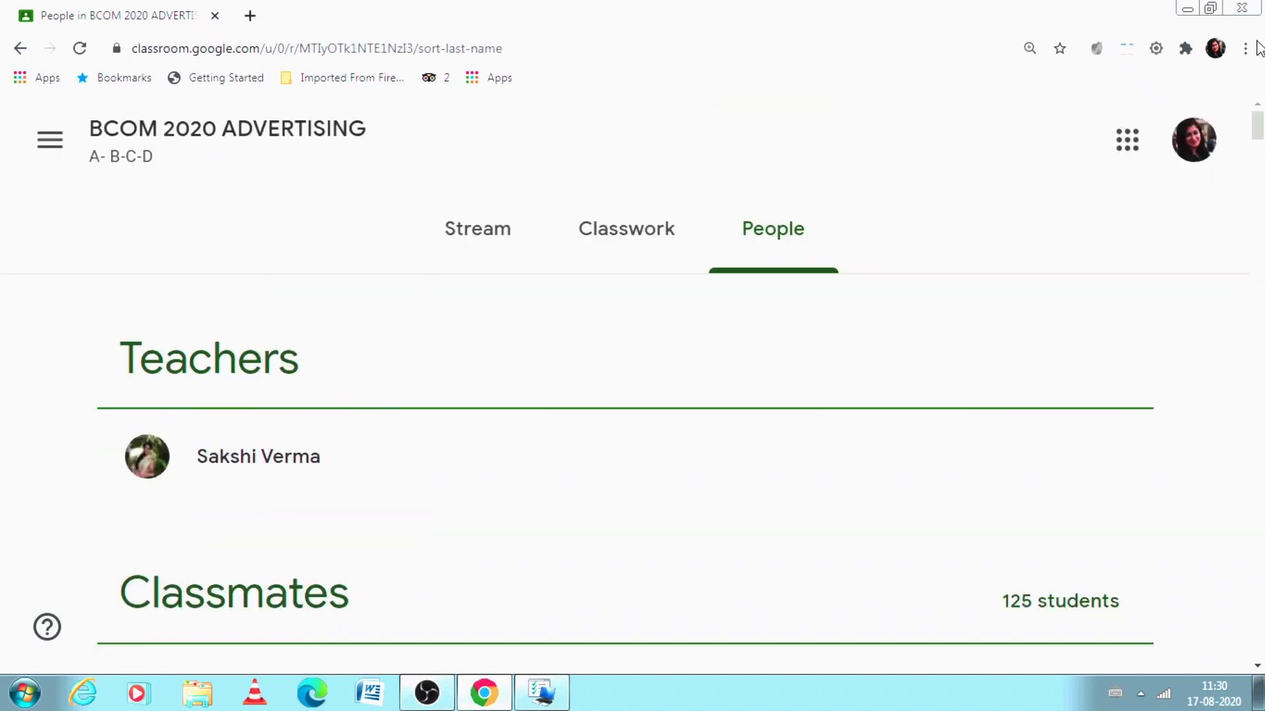
click(497, 243)
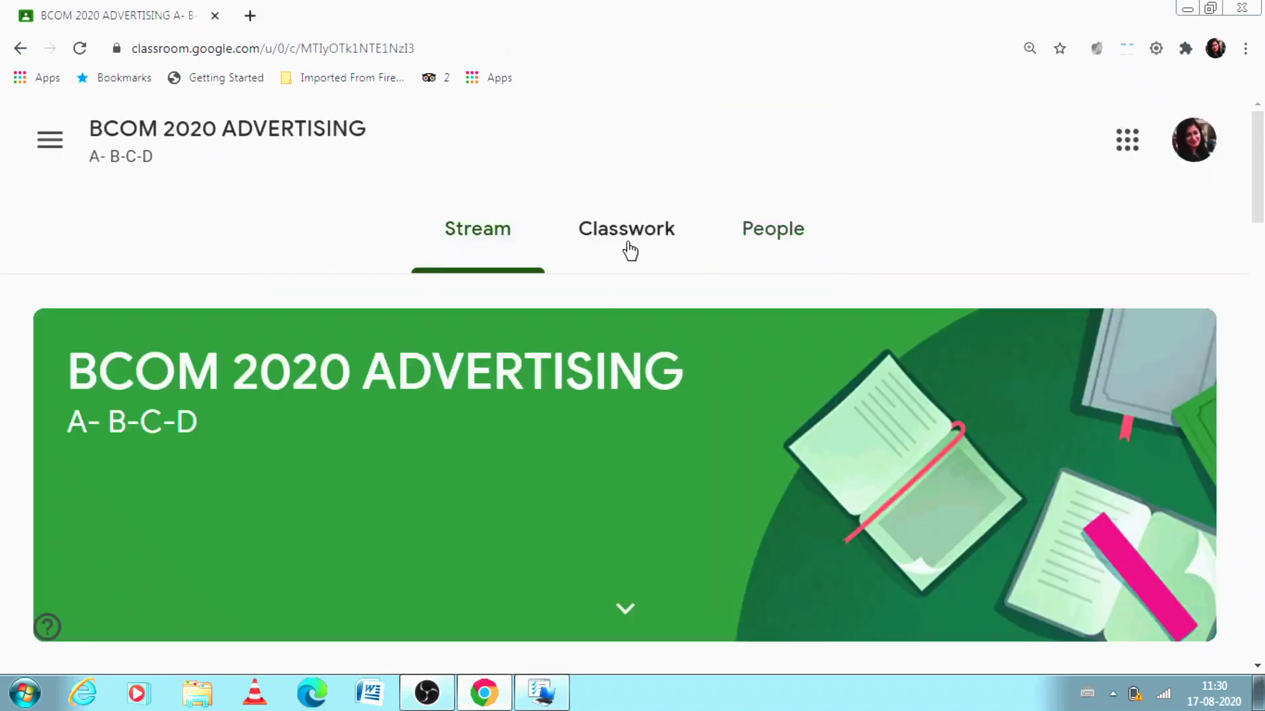
On the Classwork page, expand the QUIZ 1 post under Intro to Advertising, showing Missing
click(627, 250)
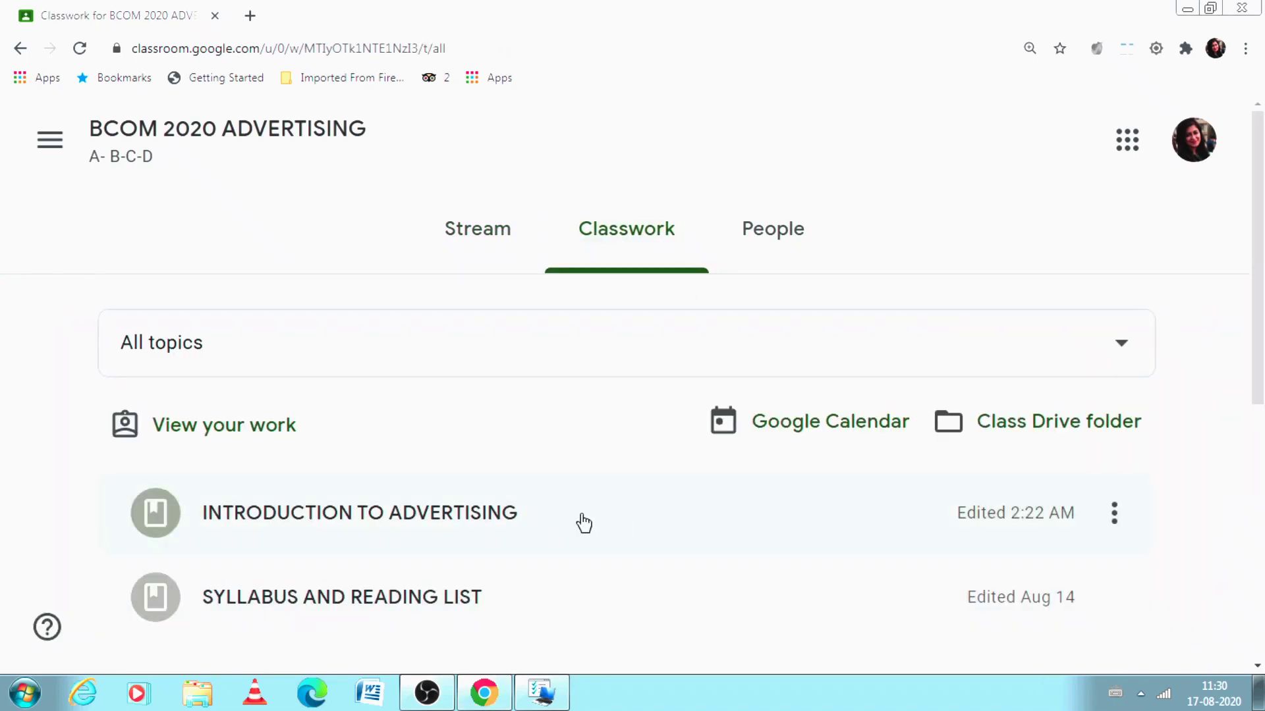
click(1262, 328)
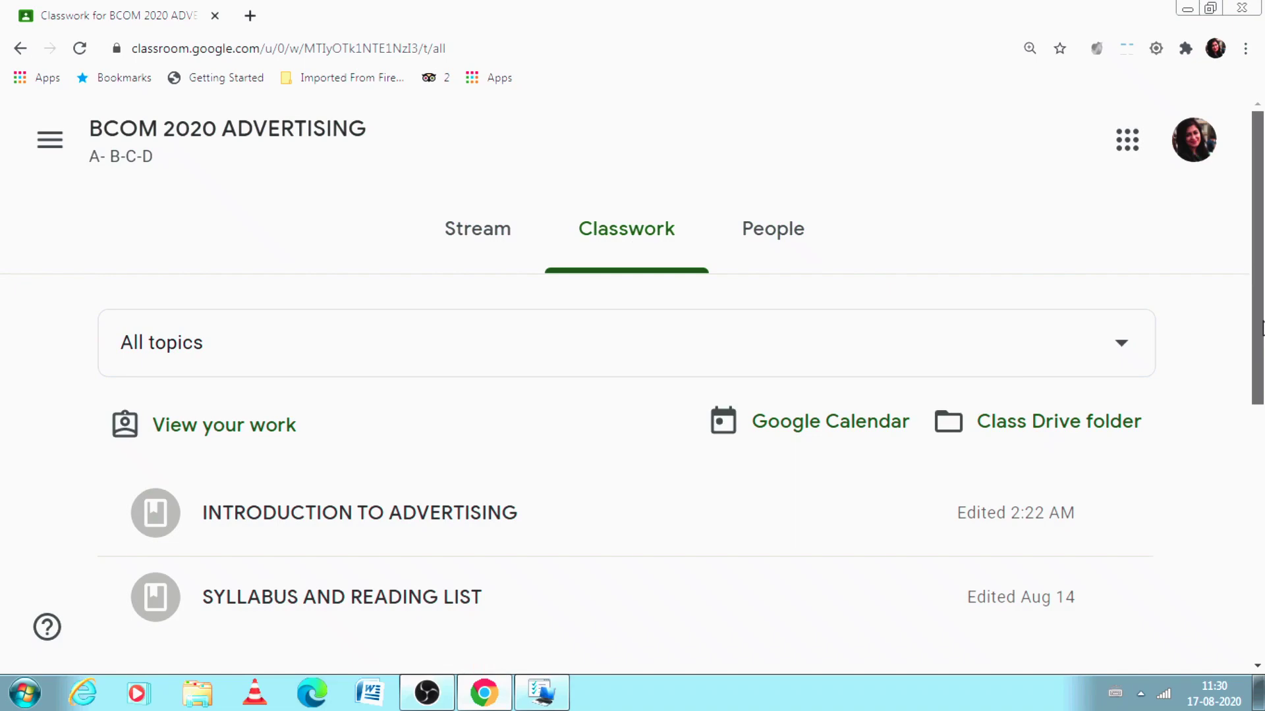
drag(1262, 328, 1263, 528)
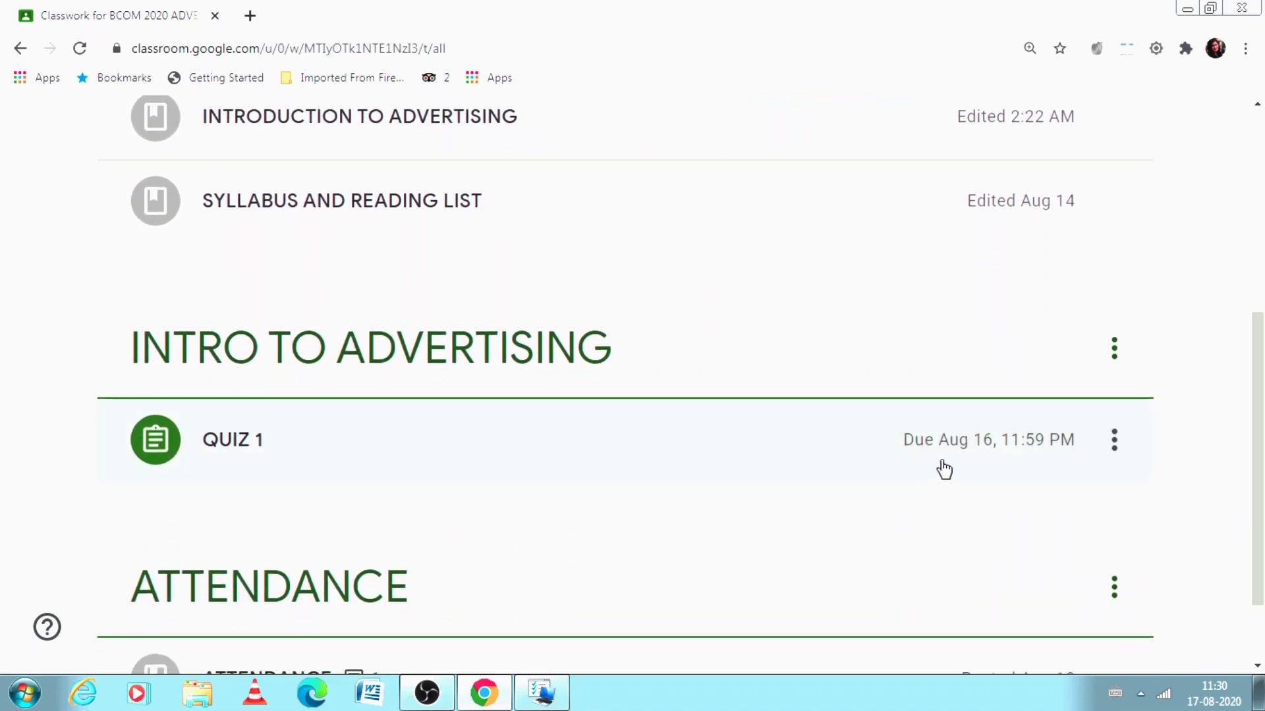
click(896, 465)
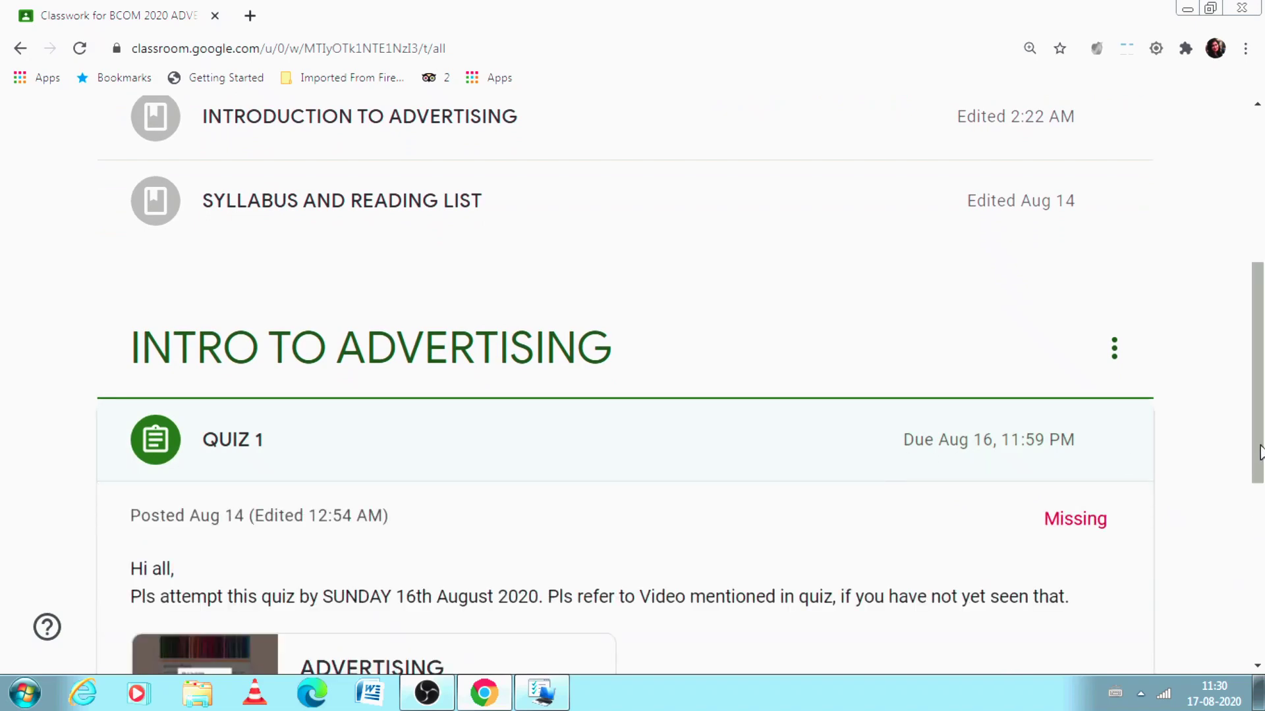
drag(1262, 454, 1262, 537)
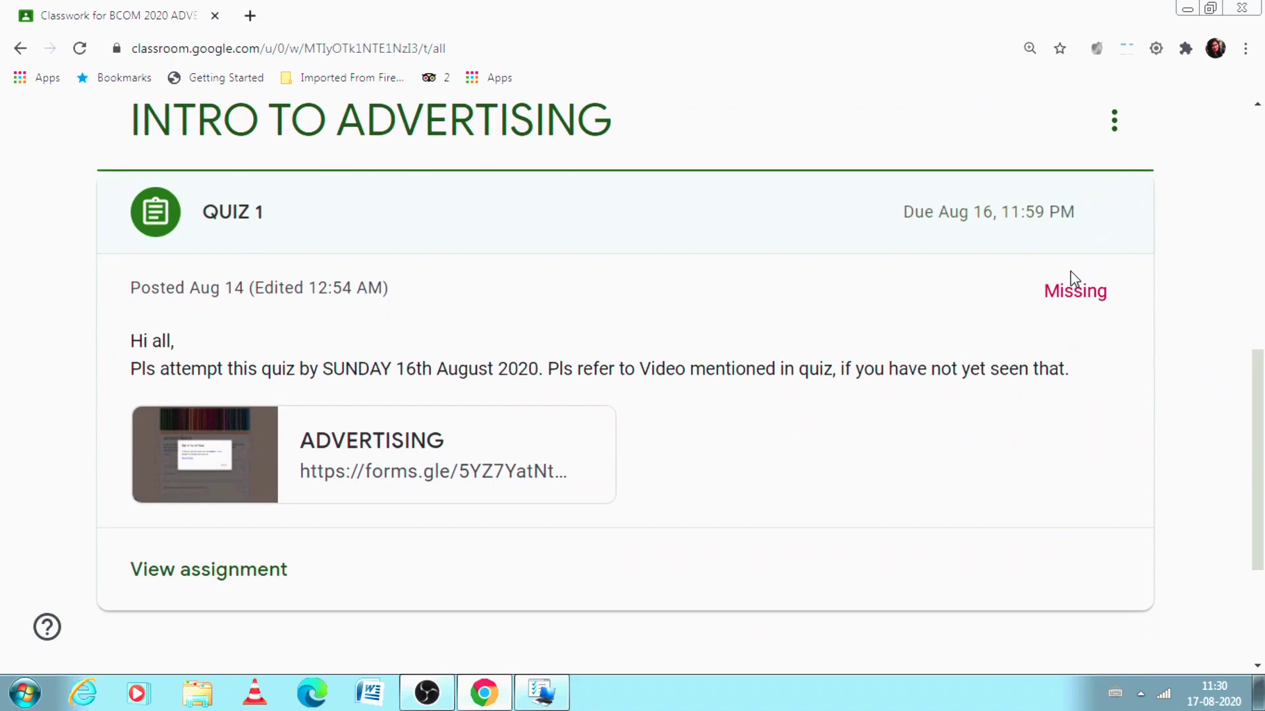
Open Quiz 1's details and choose Mark as done under Your work
click(261, 586)
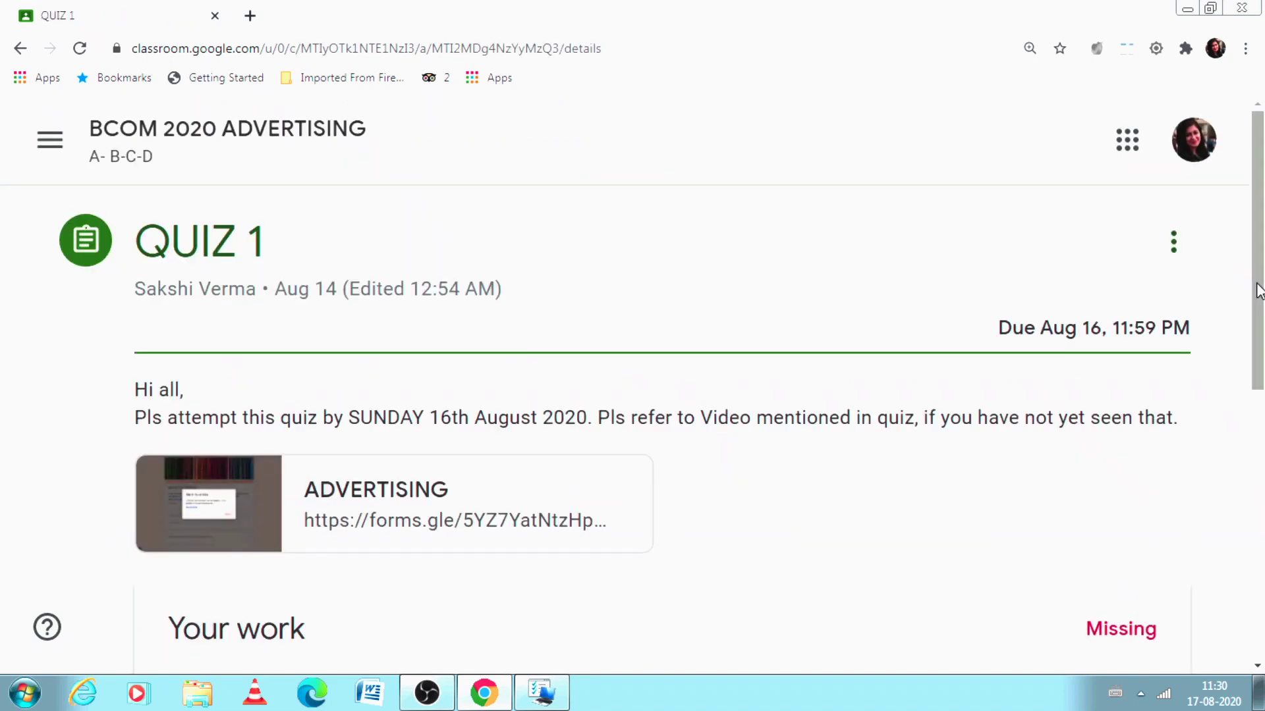
drag(1259, 287, 1261, 402)
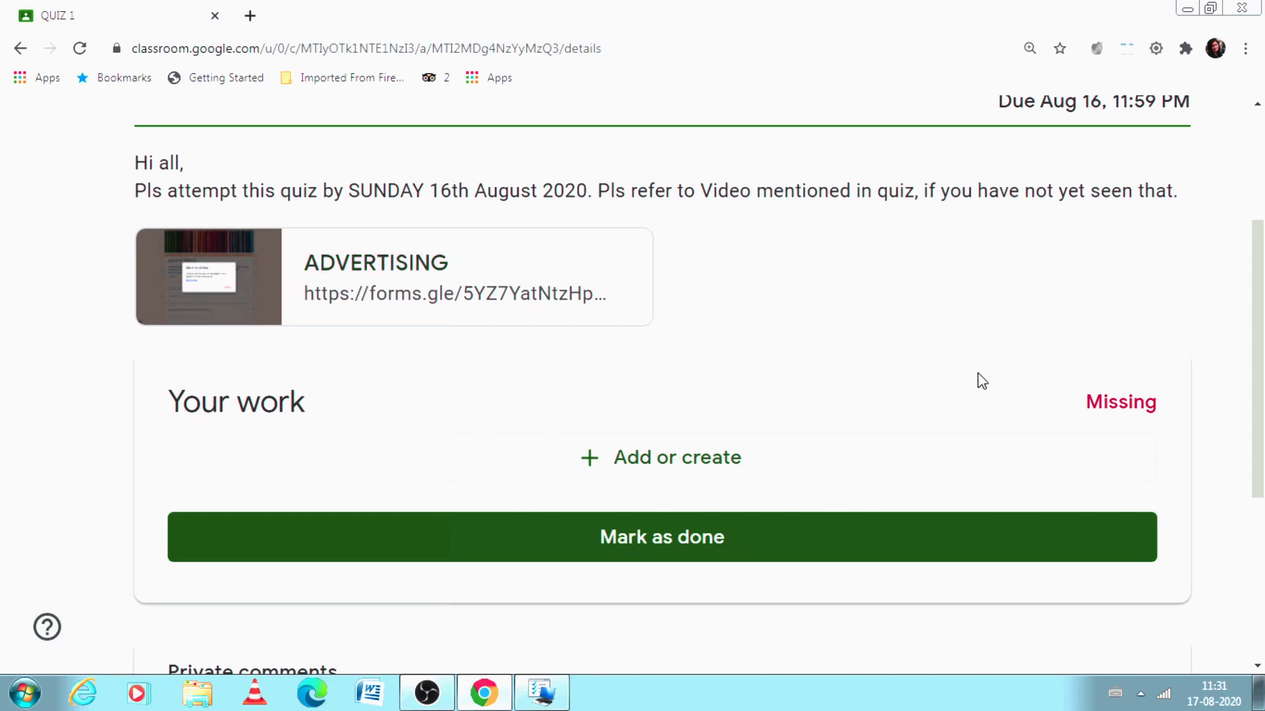
click(875, 549)
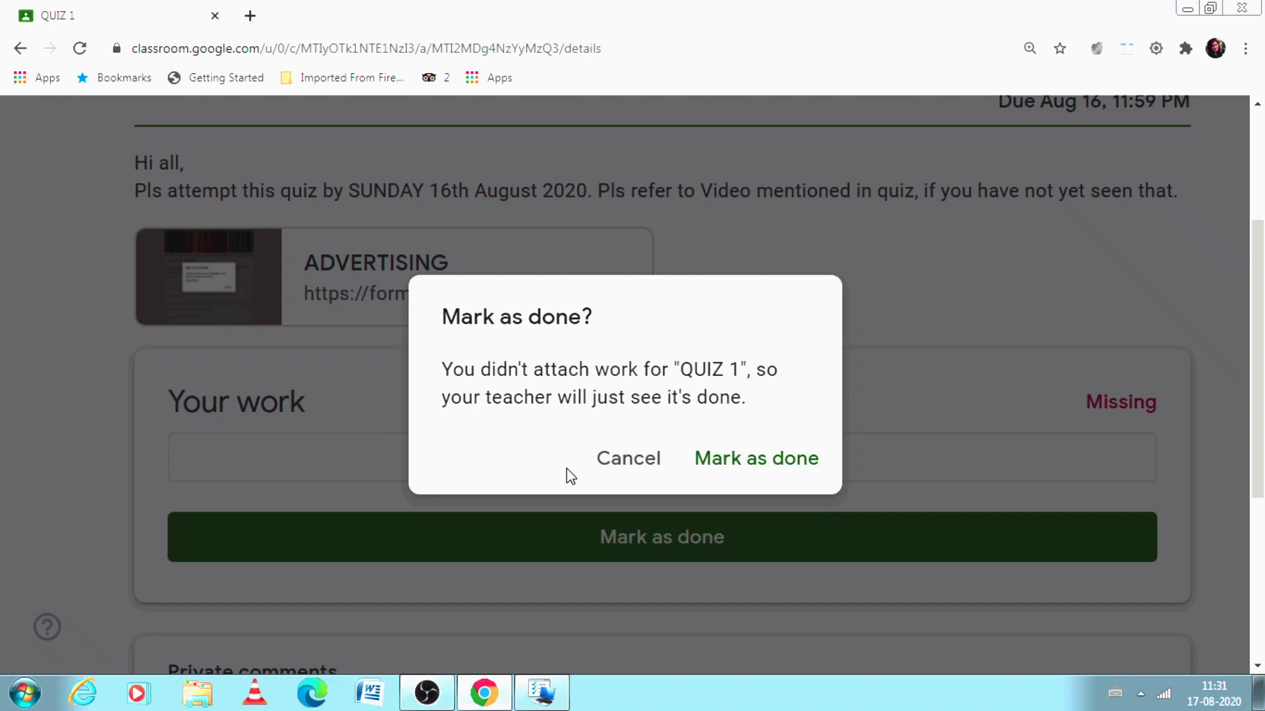
Confirm marking Quiz 1 done without attached work, then choose Unsubmit
click(748, 464)
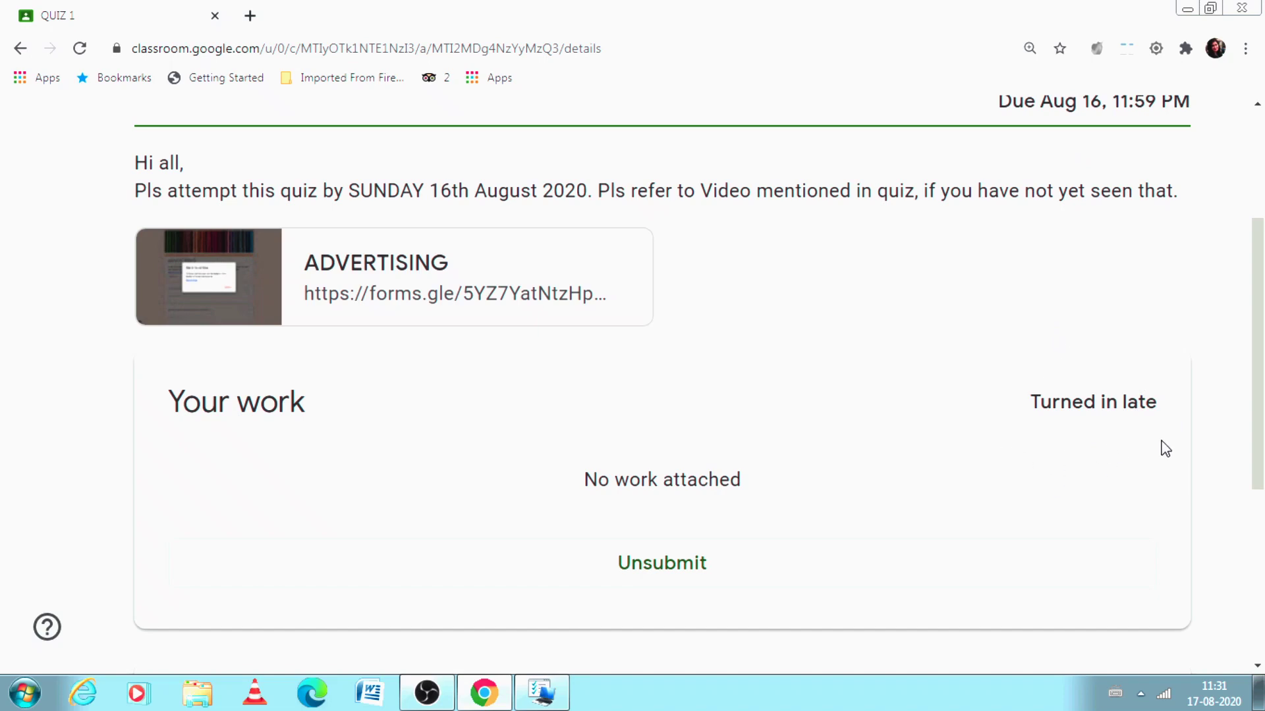
drag(1256, 443, 1262, 526)
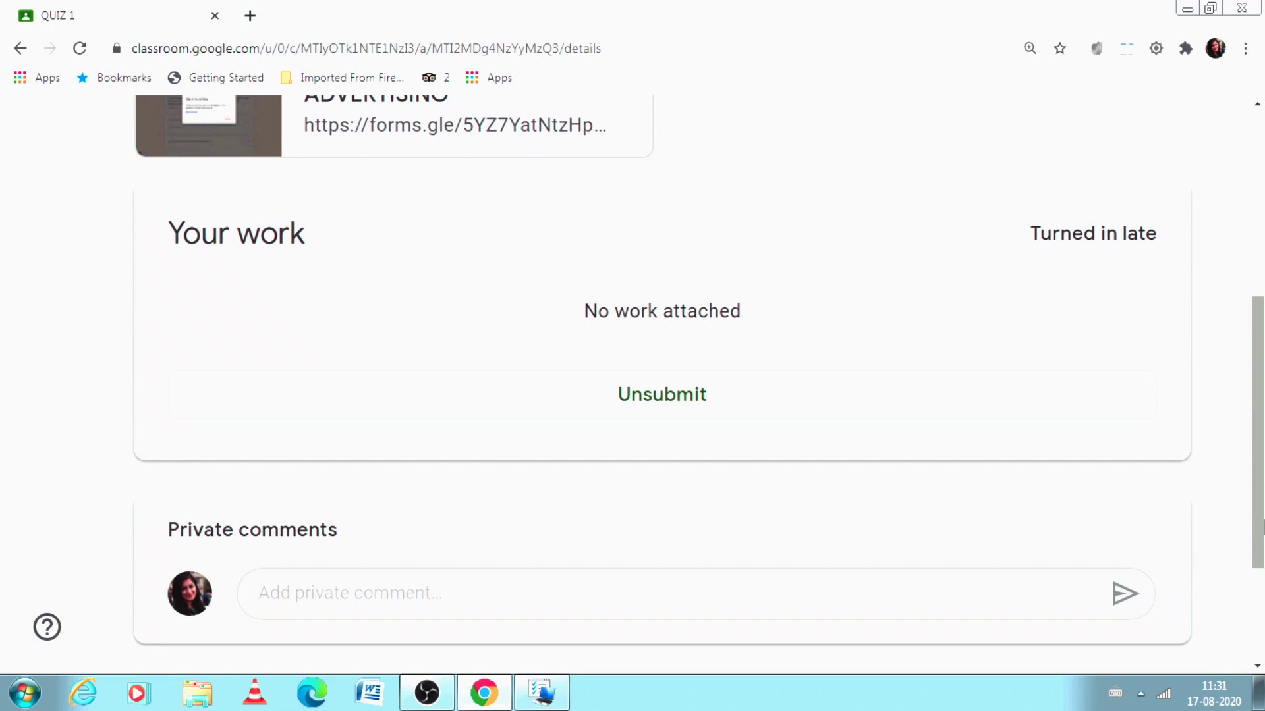
click(708, 402)
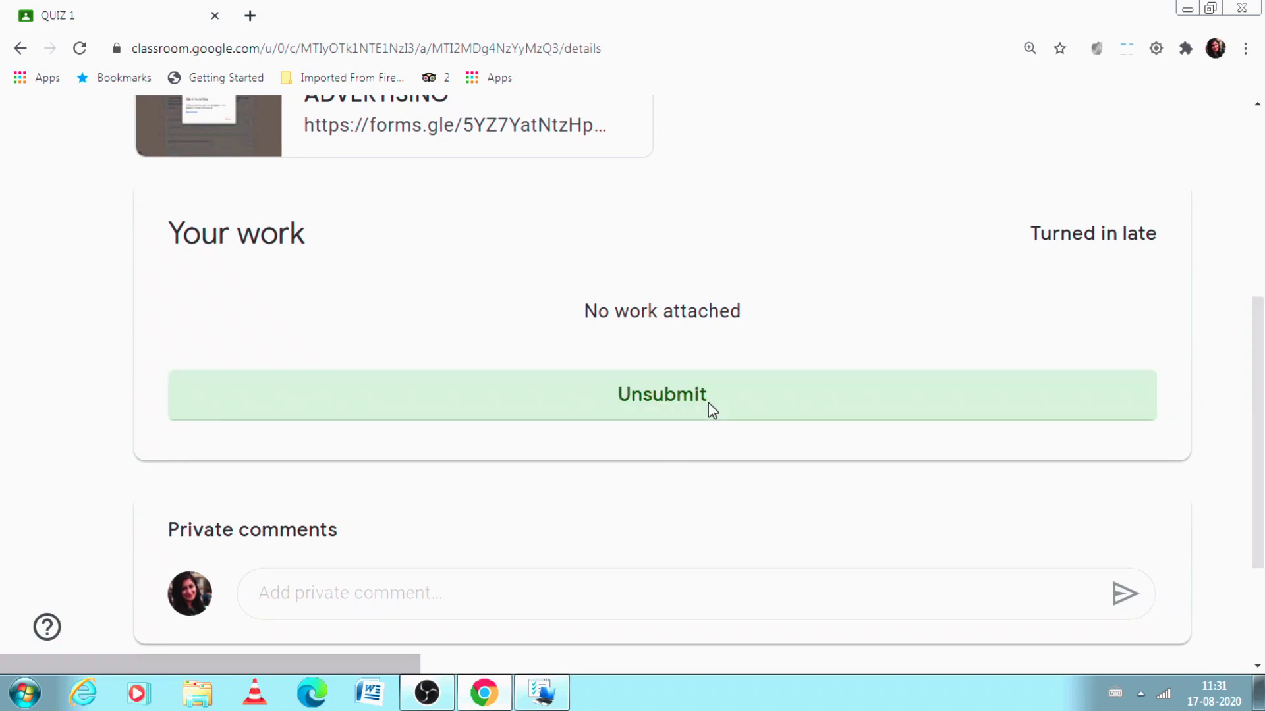
Confirm Unsubmit so Quiz 1 reads Missing, then choose Mark as done again
click(758, 471)
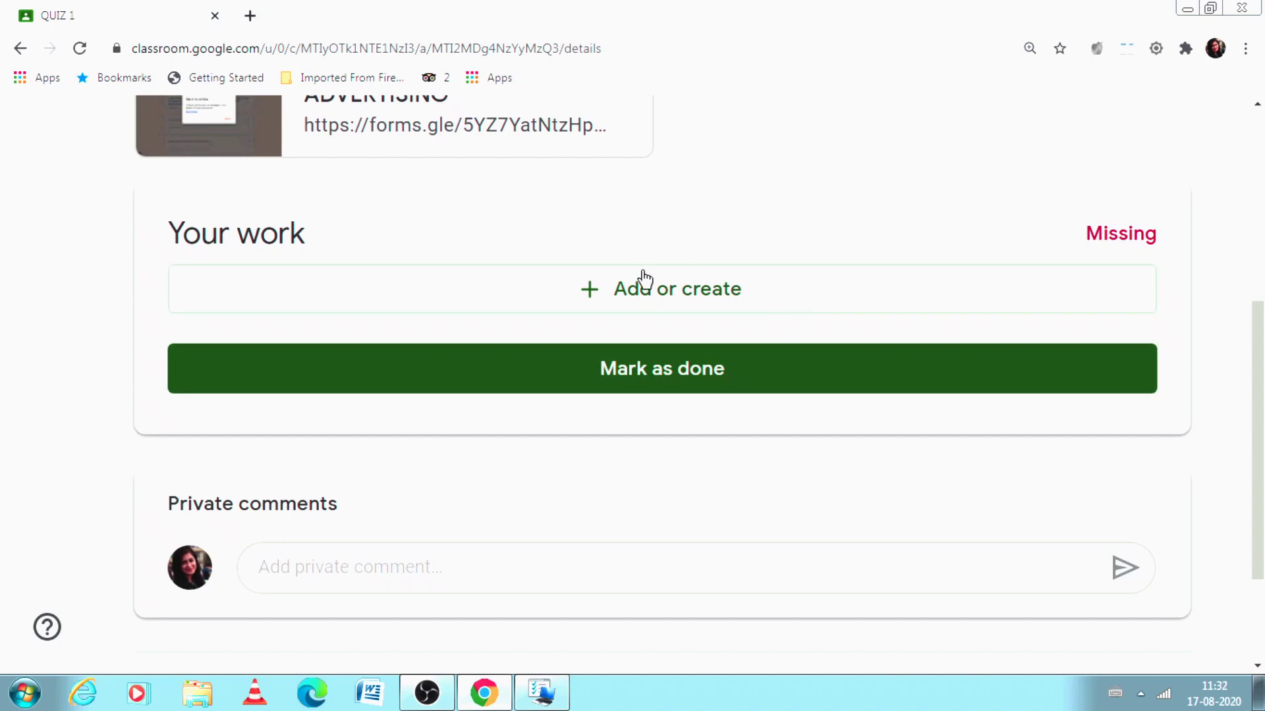
click(648, 296)
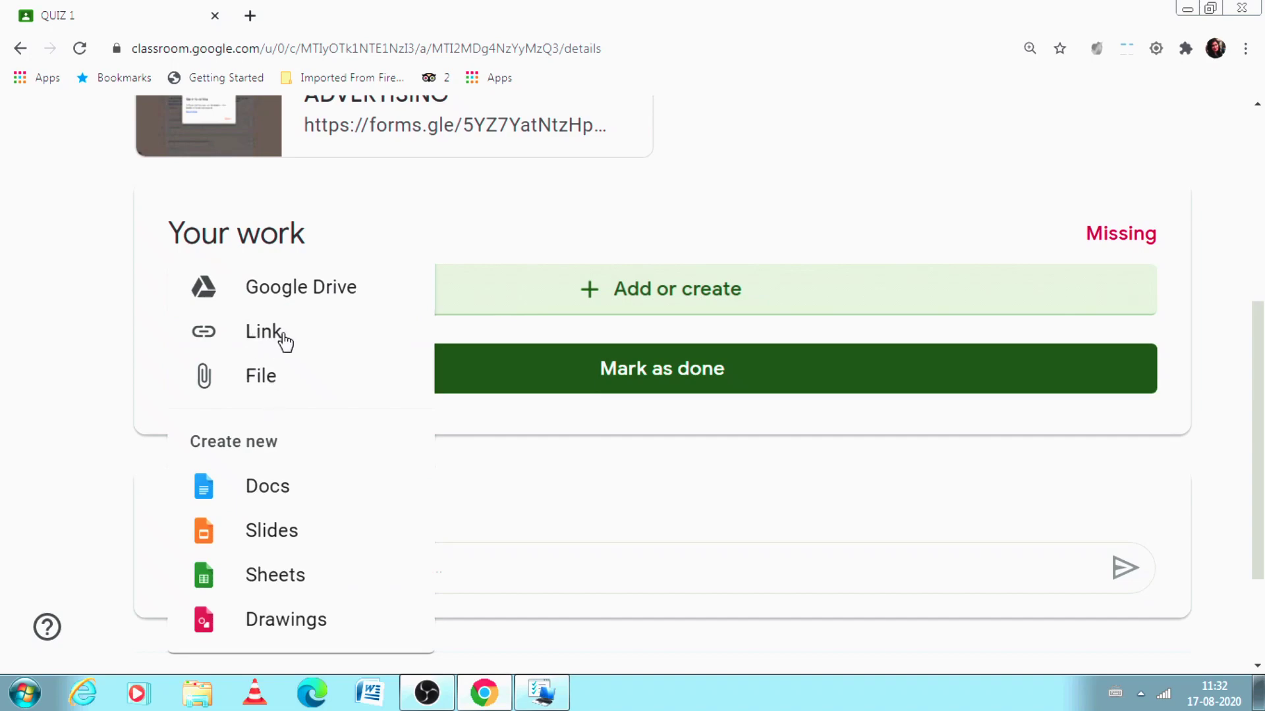
click(535, 328)
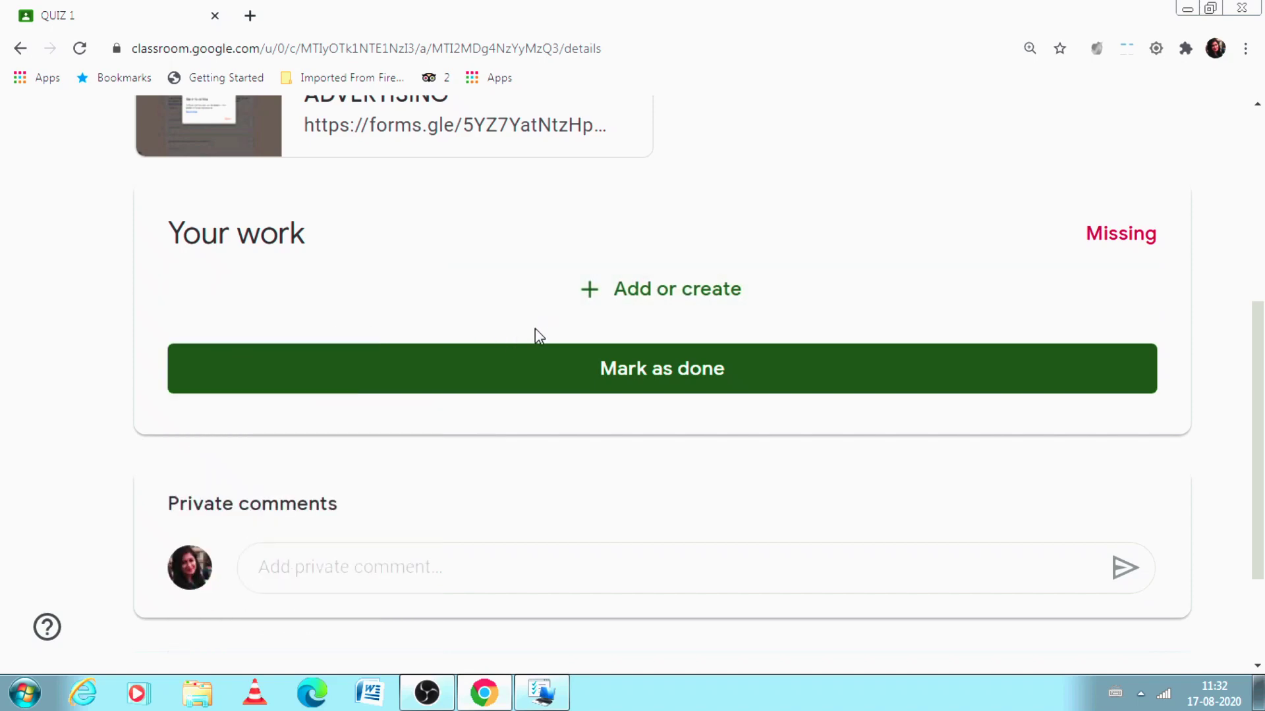
click(571, 378)
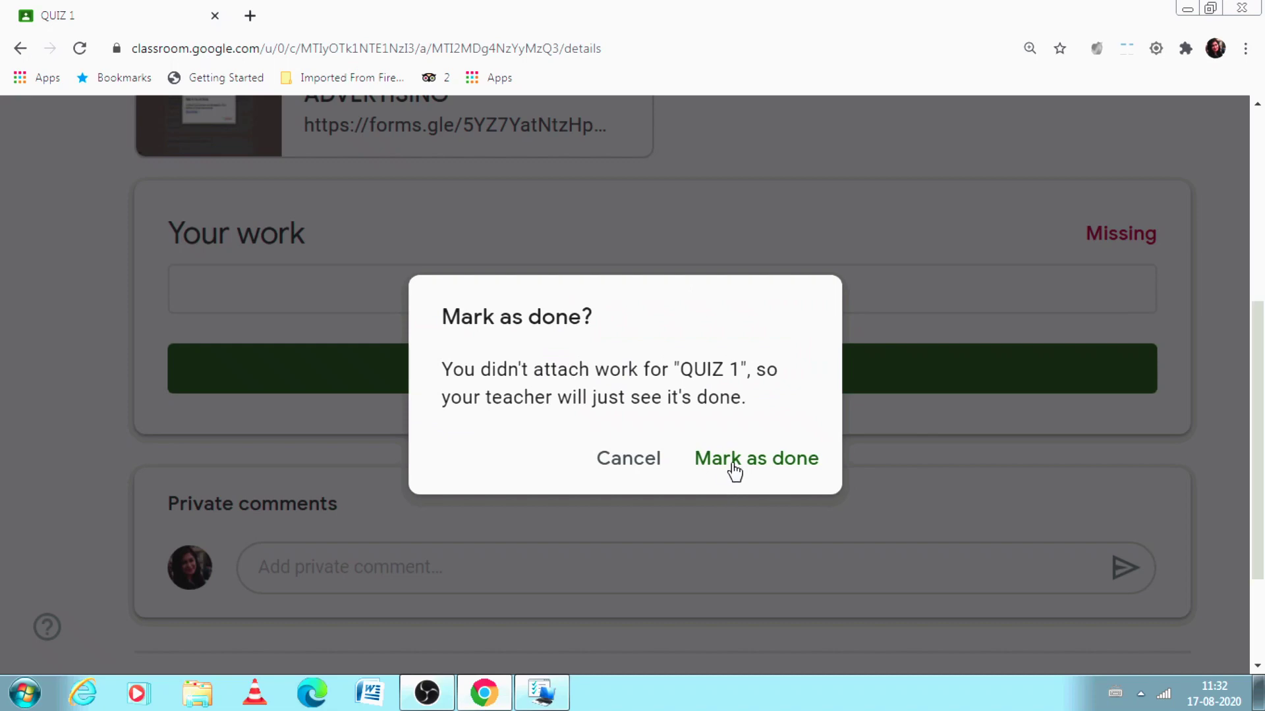
Confirm Mark as done so Quiz 1 reads Turned in late, and return to the page top
click(733, 463)
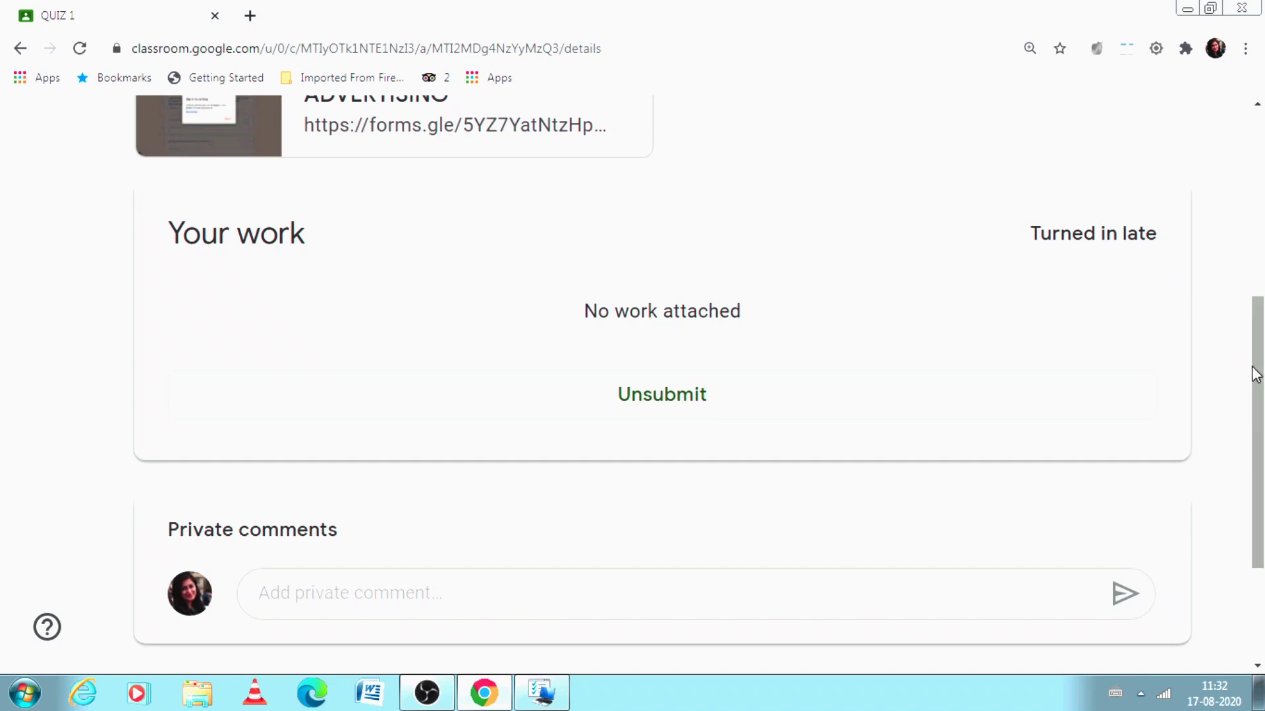
drag(1260, 374, 1261, 176)
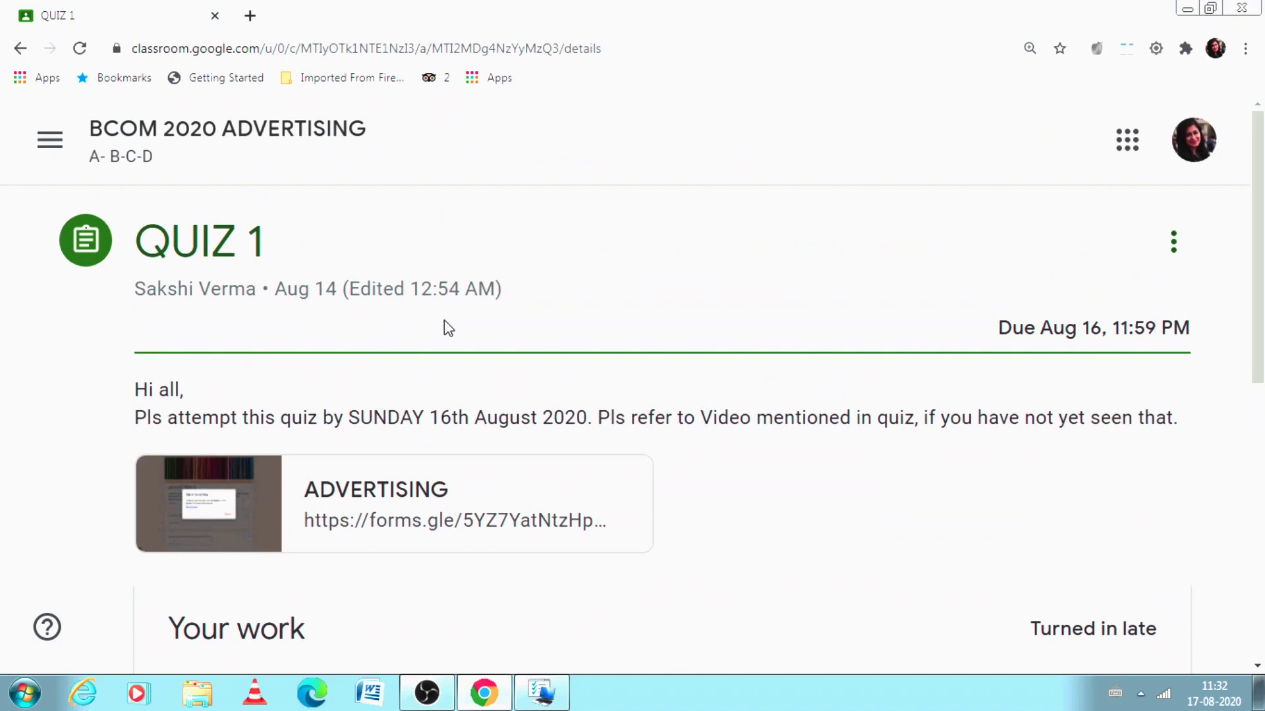
Zoom Chrome to 90% and view the class's Classwork list with Quiz 1 Turned in late
click(193, 159)
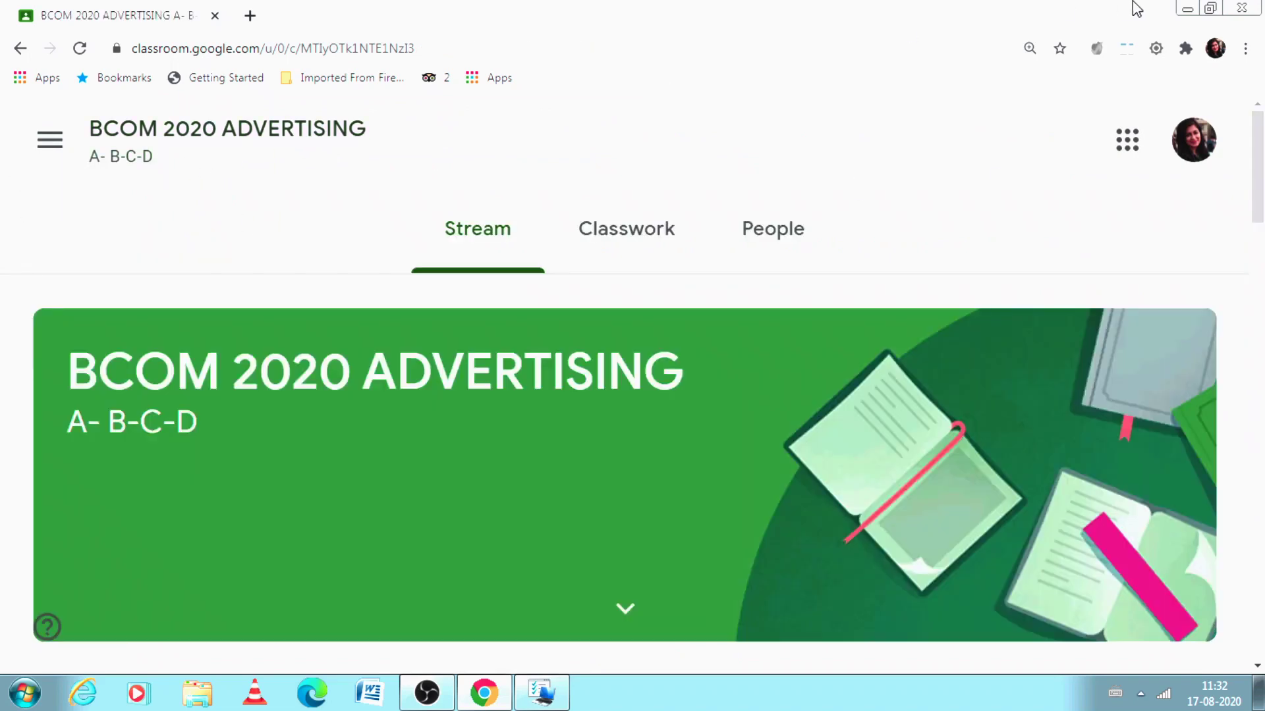
click(1245, 49)
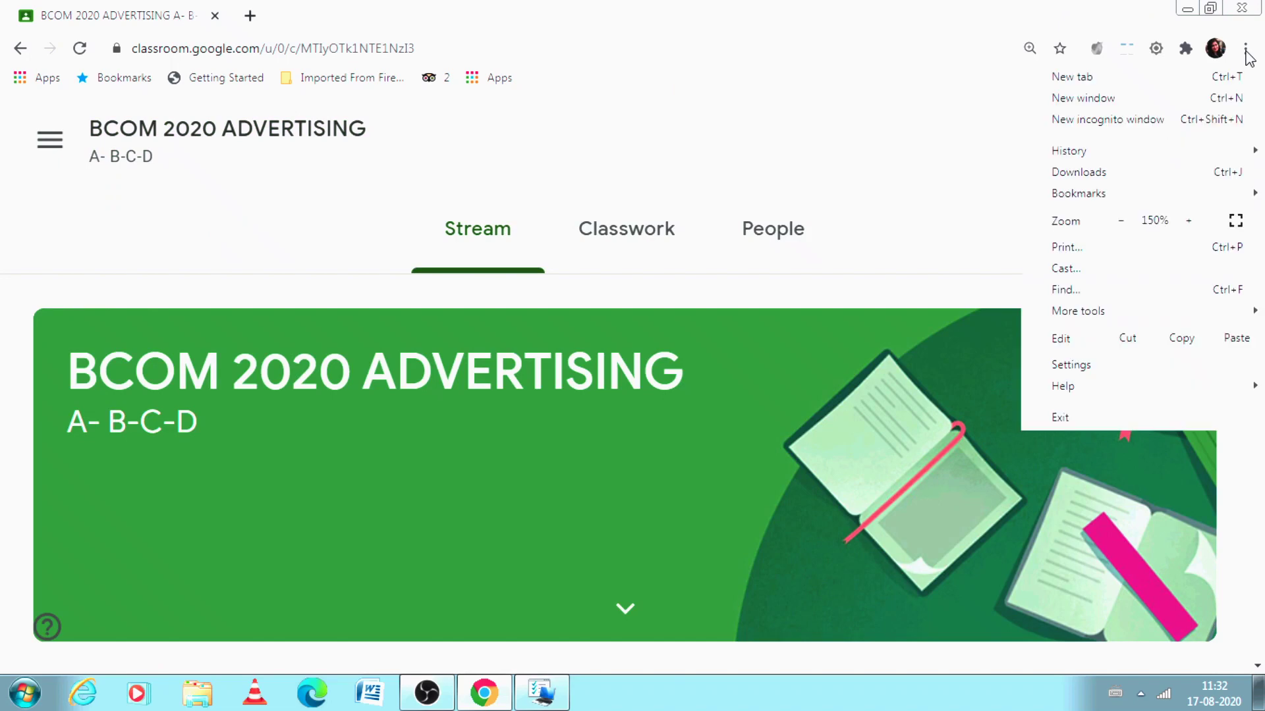
click(1121, 221)
click(1122, 221)
click(1122, 220)
click(1122, 221)
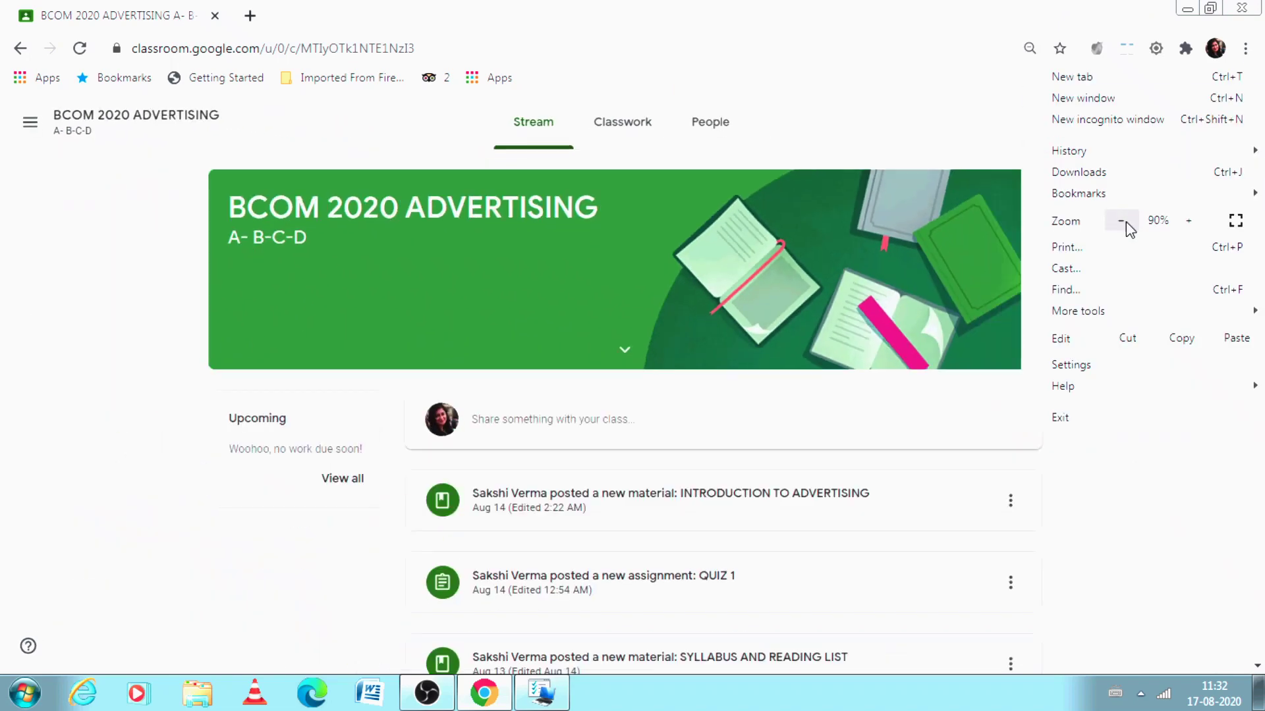
click(132, 465)
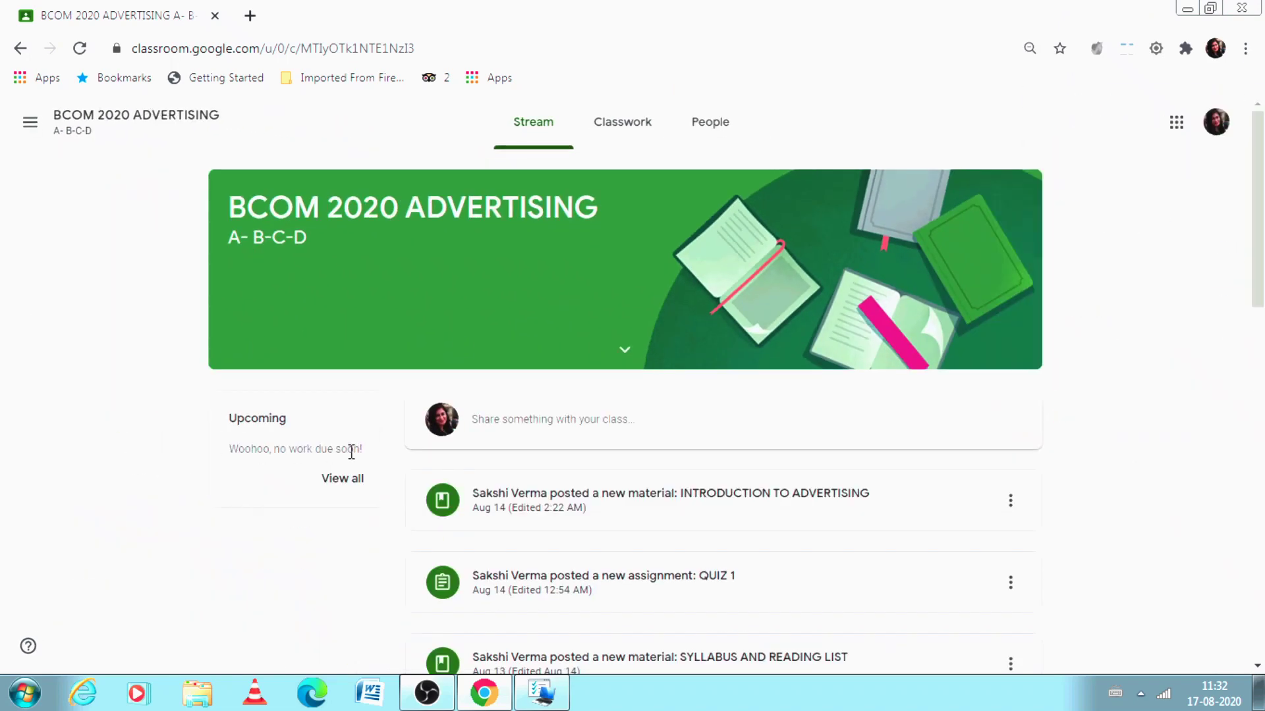
click(642, 130)
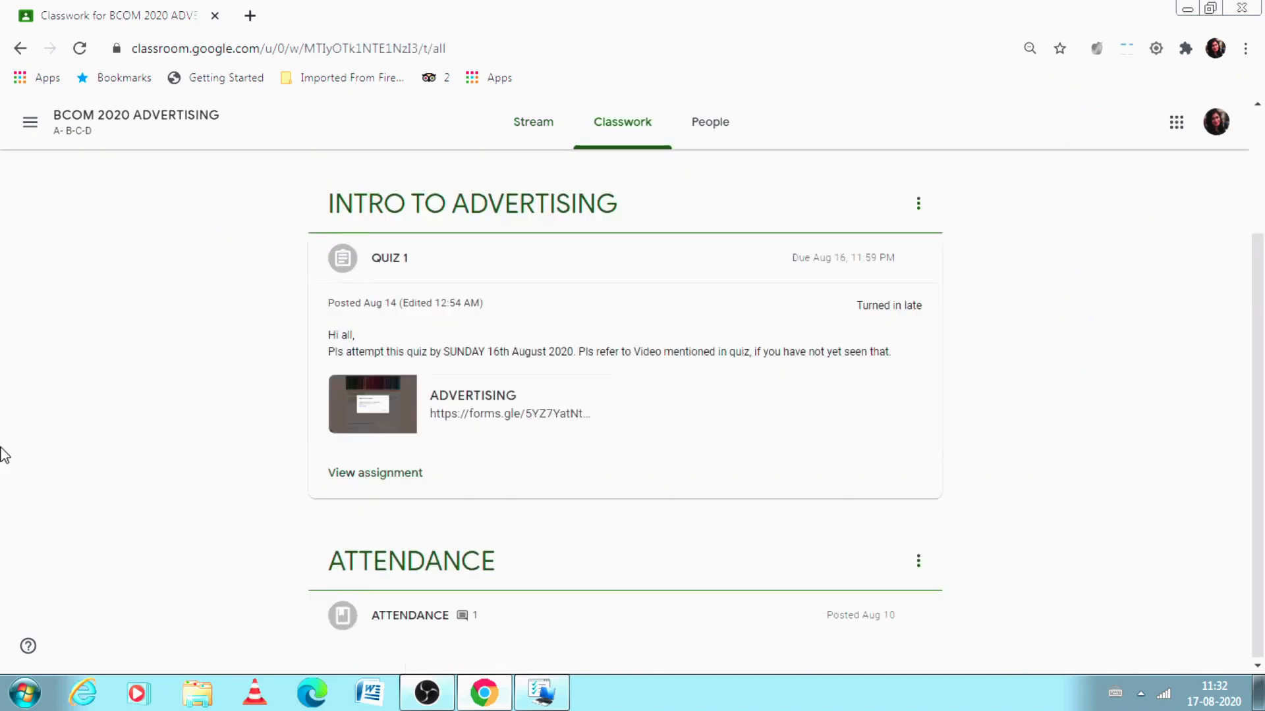
scroll(126, 443, up, 3)
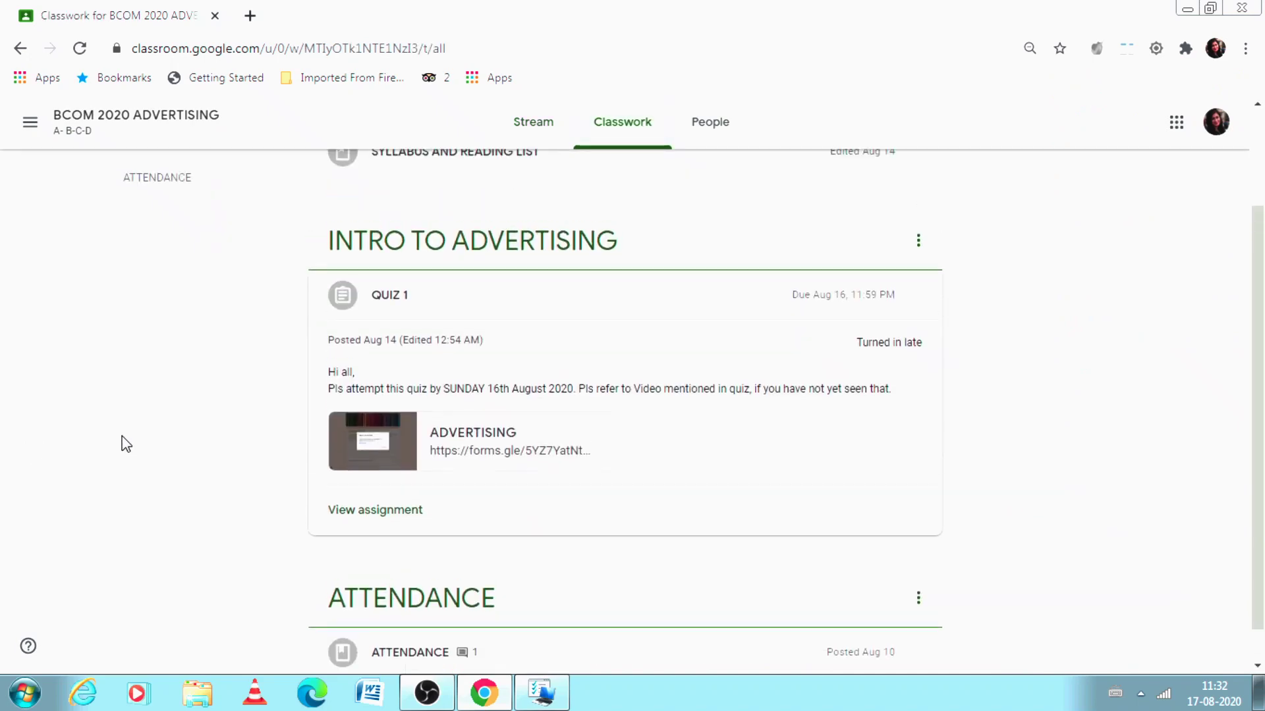